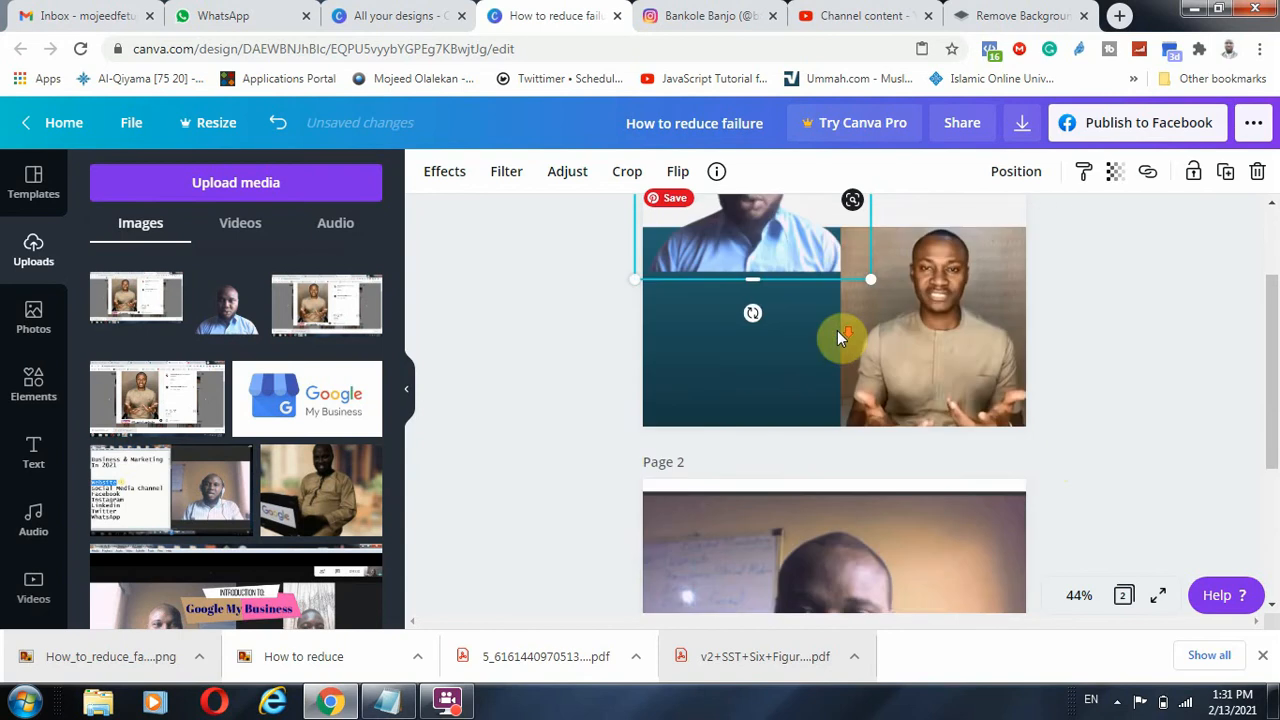
Move the cutout of the man in the blue shirt down onto the dark teal panel on page 1.
scroll(854, 386, "up", 3)
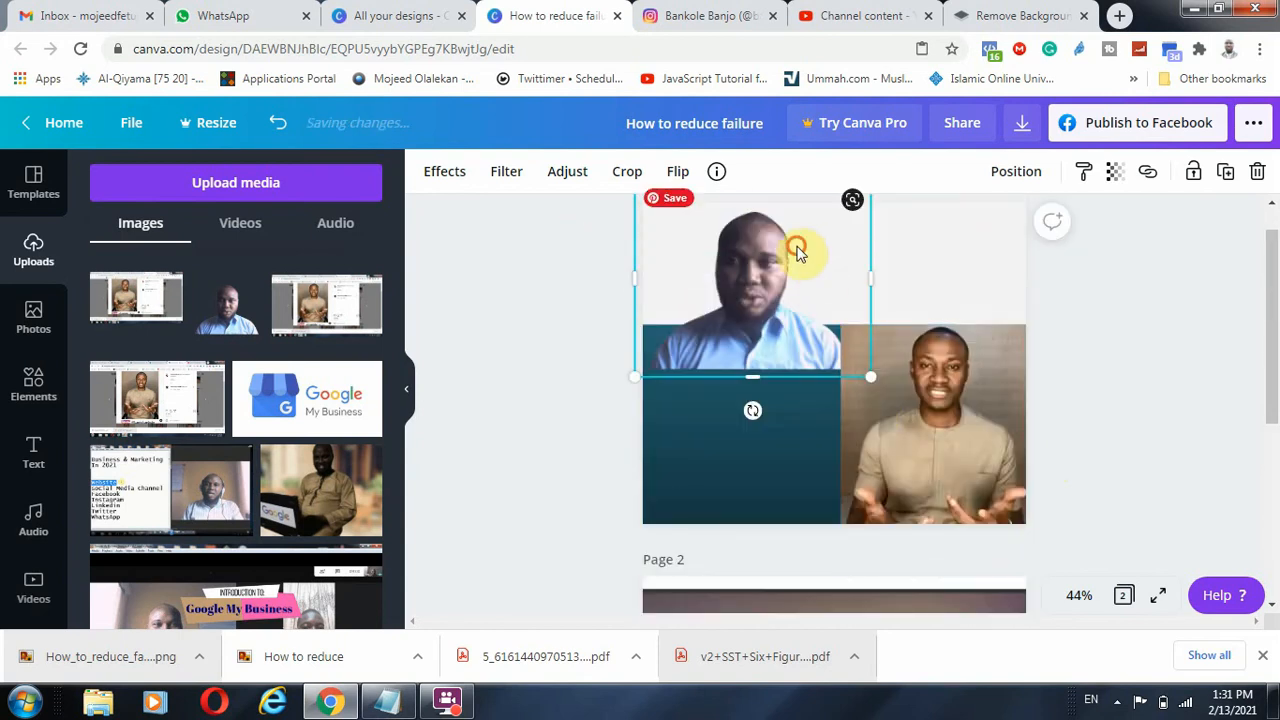
left_click_drag(800, 251, 798, 396)
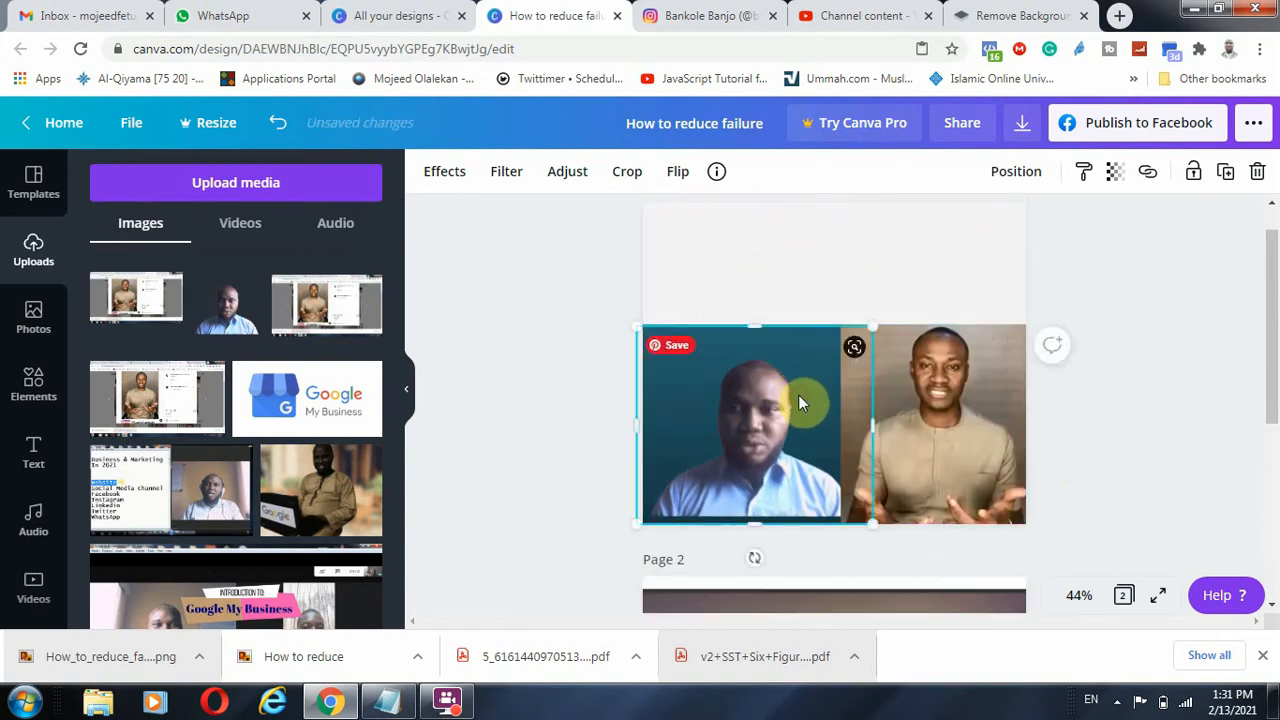
scroll(935, 394, "down", 4)
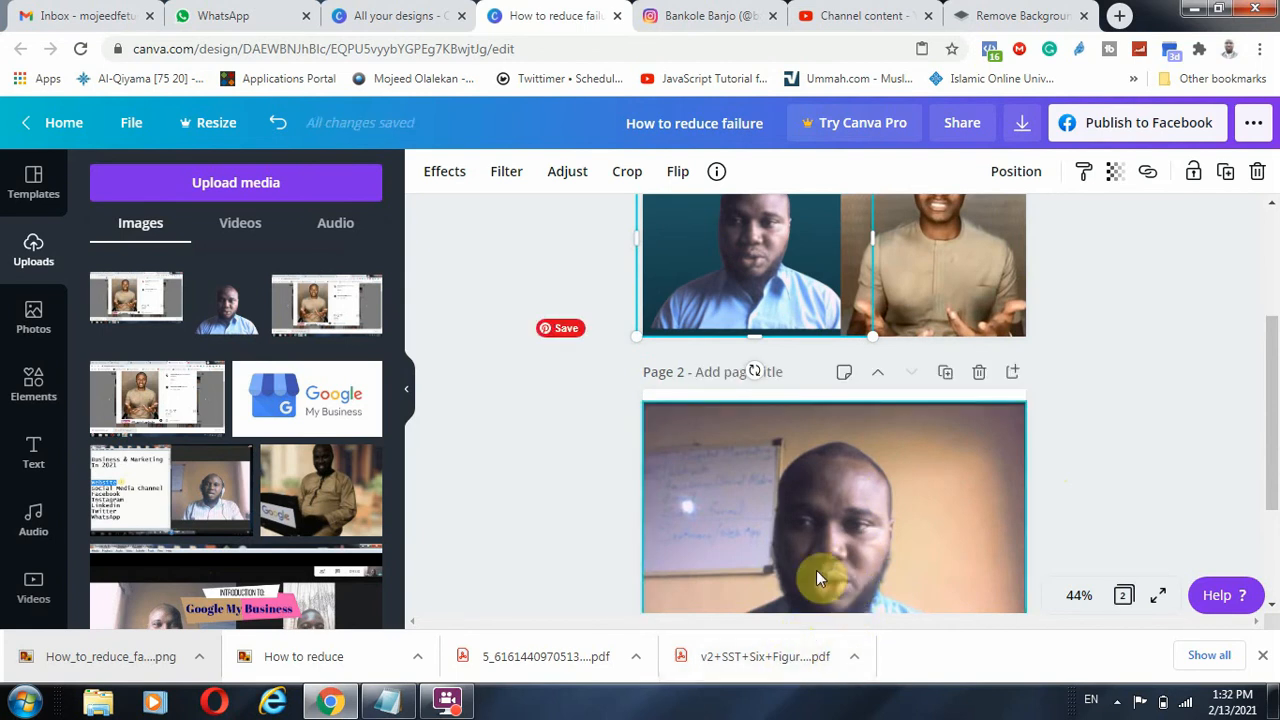
scroll(920, 495, "up", 1)
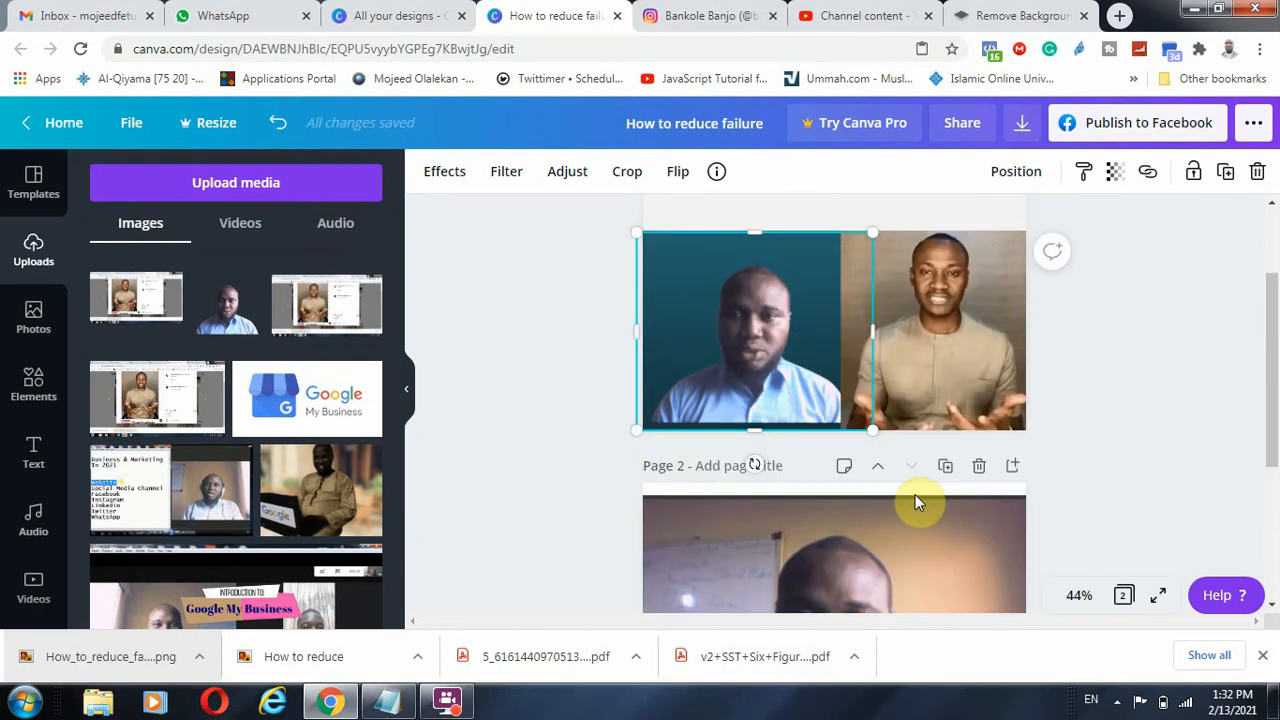
Switch to remove.bg to look over its image upload page, and return to the Canva design.
left_click(1020, 15)
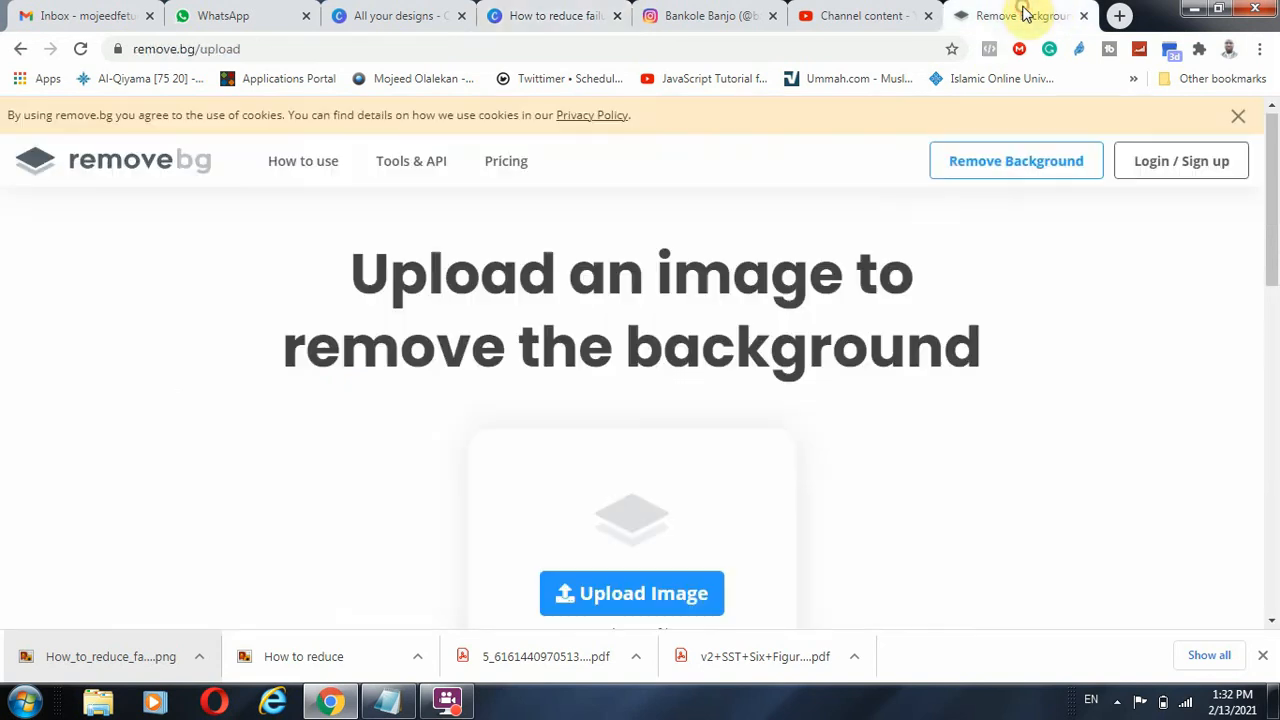
scroll(1088, 364, "down", 3)
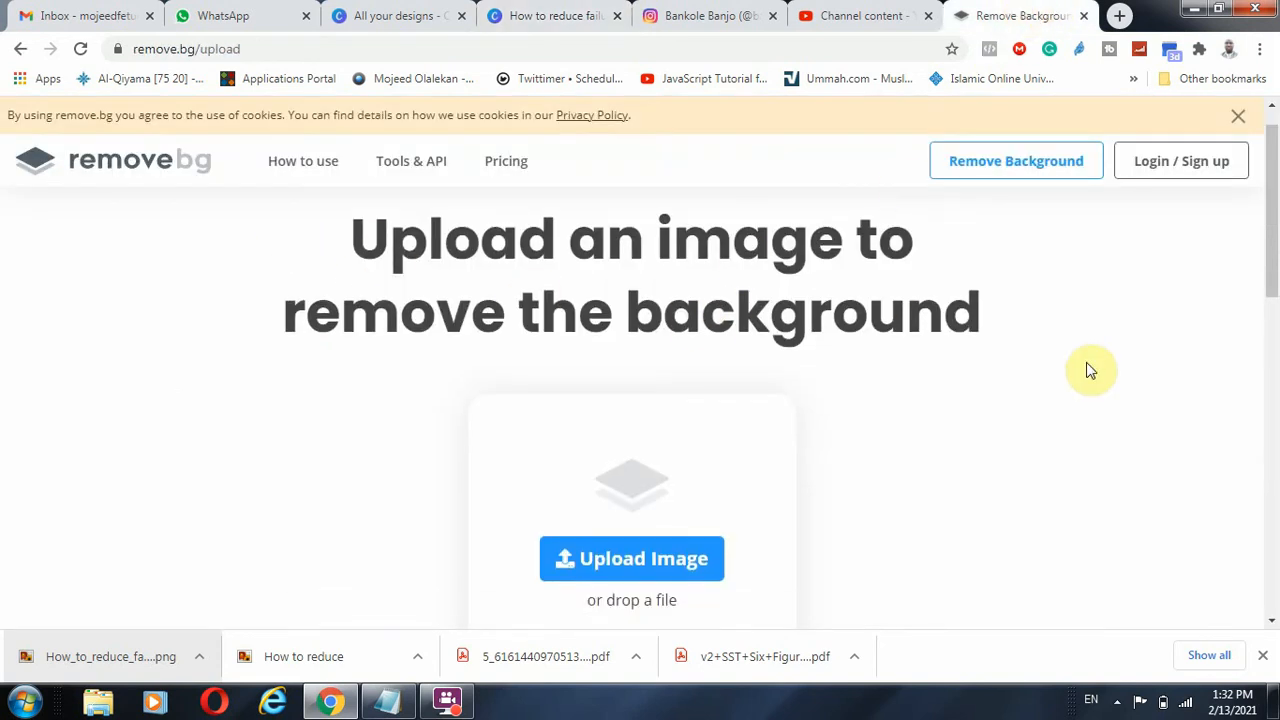
scroll(914, 409, "up", 1)
scroll(920, 403, "up", 2)
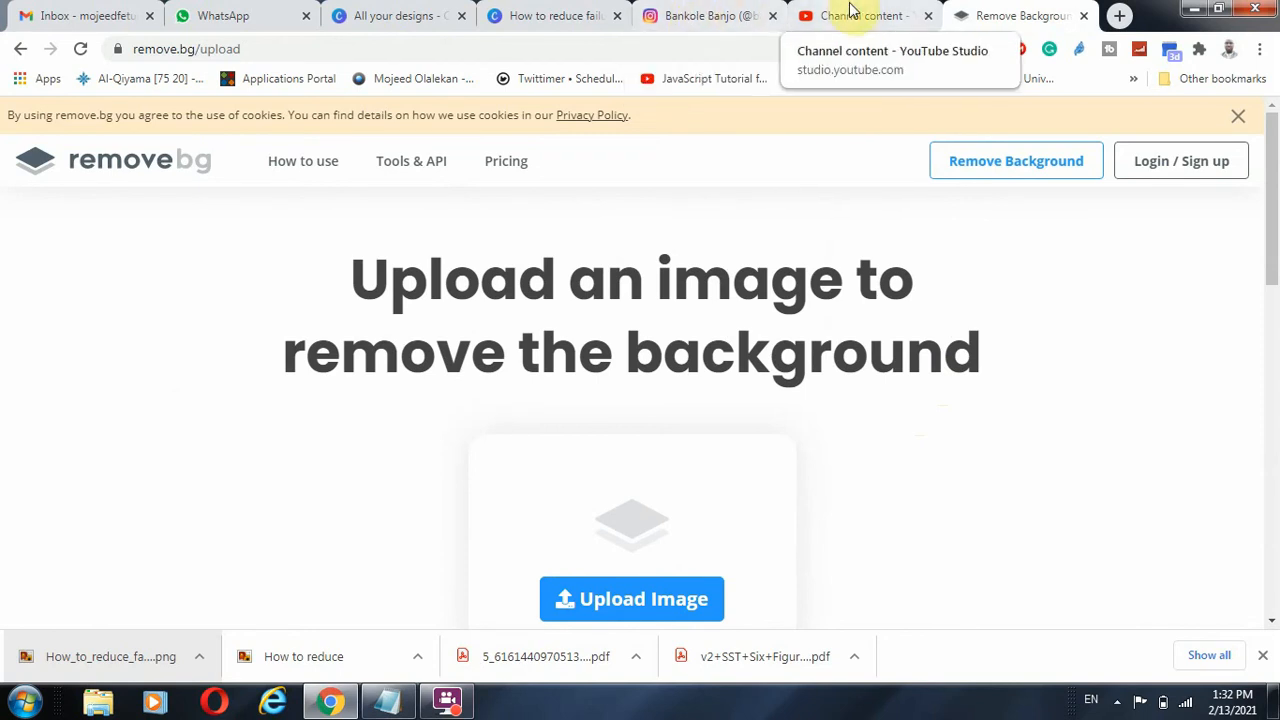
left_click(550, 15)
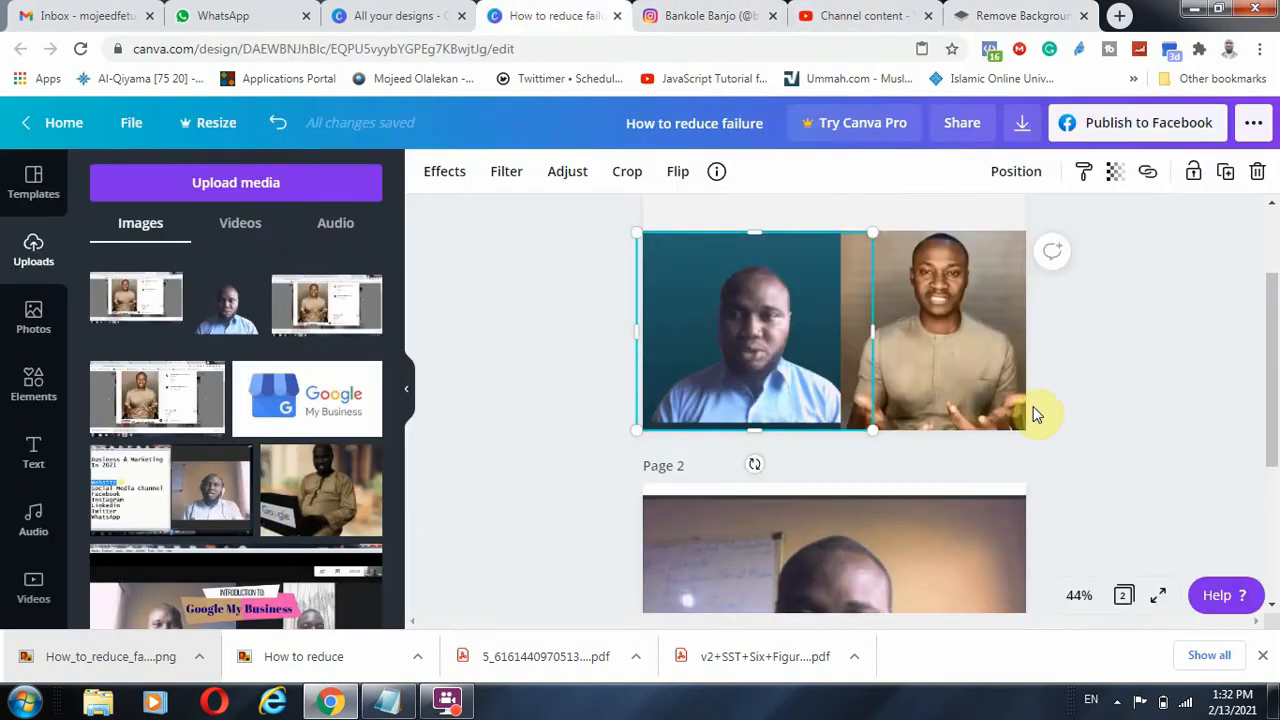
Add a blank third page and move the photo of the man in the beige shirt from page 1 to its centre.
scroll(1034, 414, "down", 2)
scroll(1000, 420, "up", 2)
left_click(956, 322)
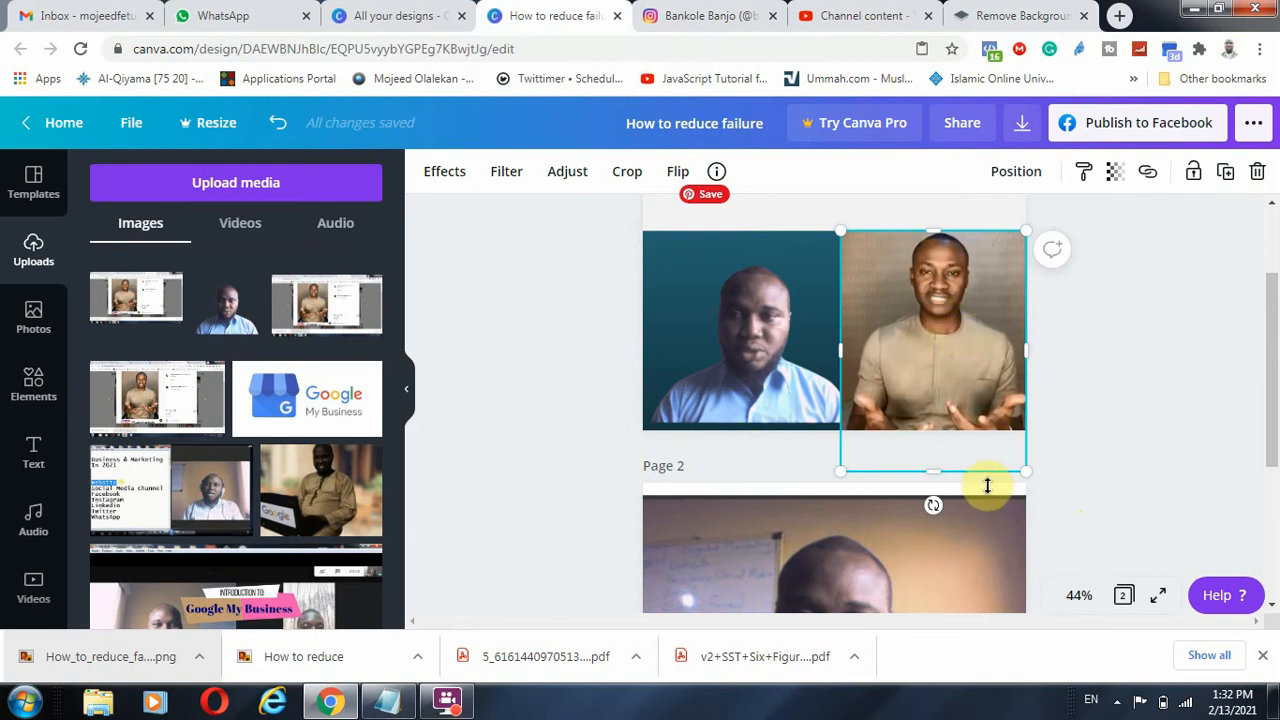
scroll(987, 486, "down", 3)
left_click(858, 560)
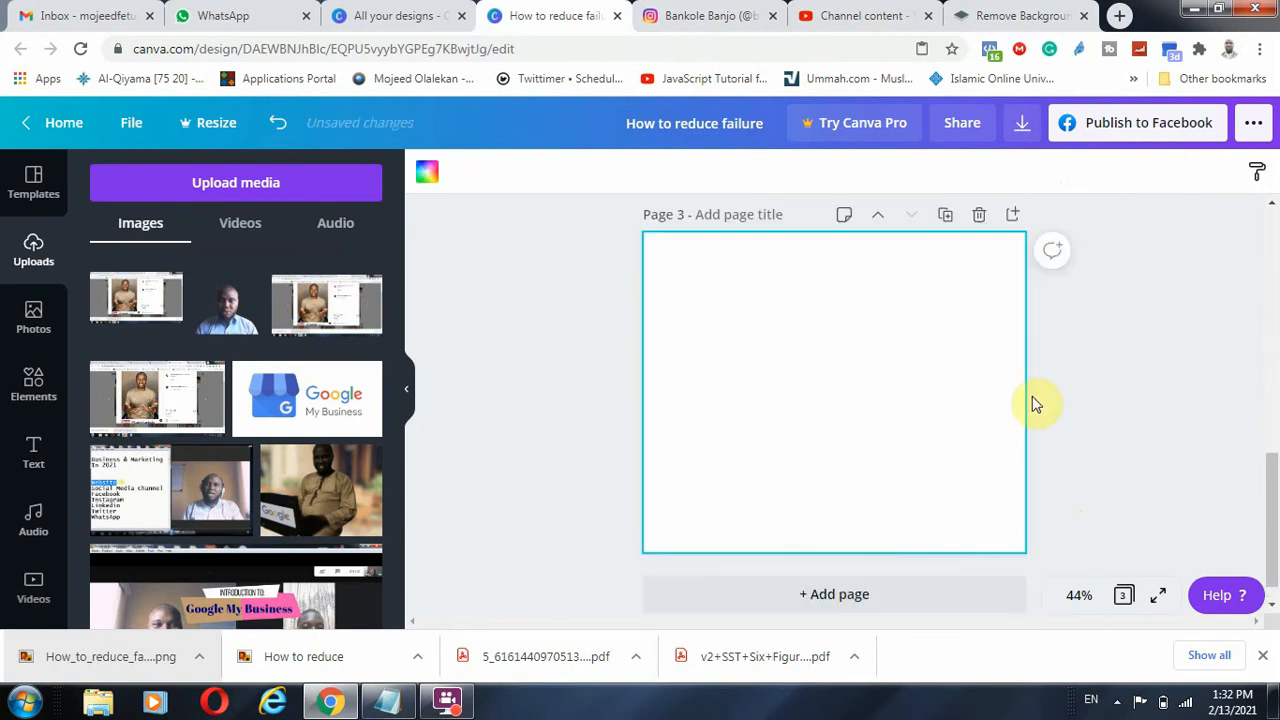
scroll(1000, 300, "up", 6)
left_click_drag(956, 290, 874, 580)
scroll(920, 466, "down", 2)
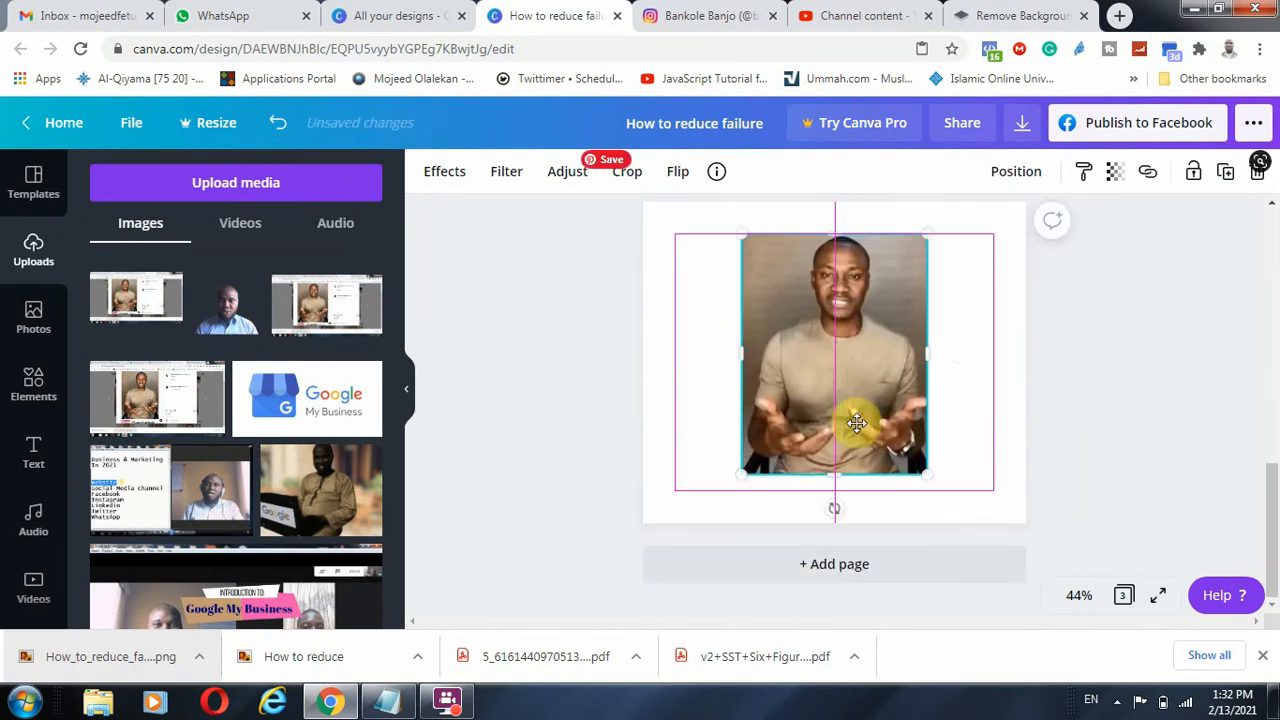
left_click_drag(856, 422, 854, 391)
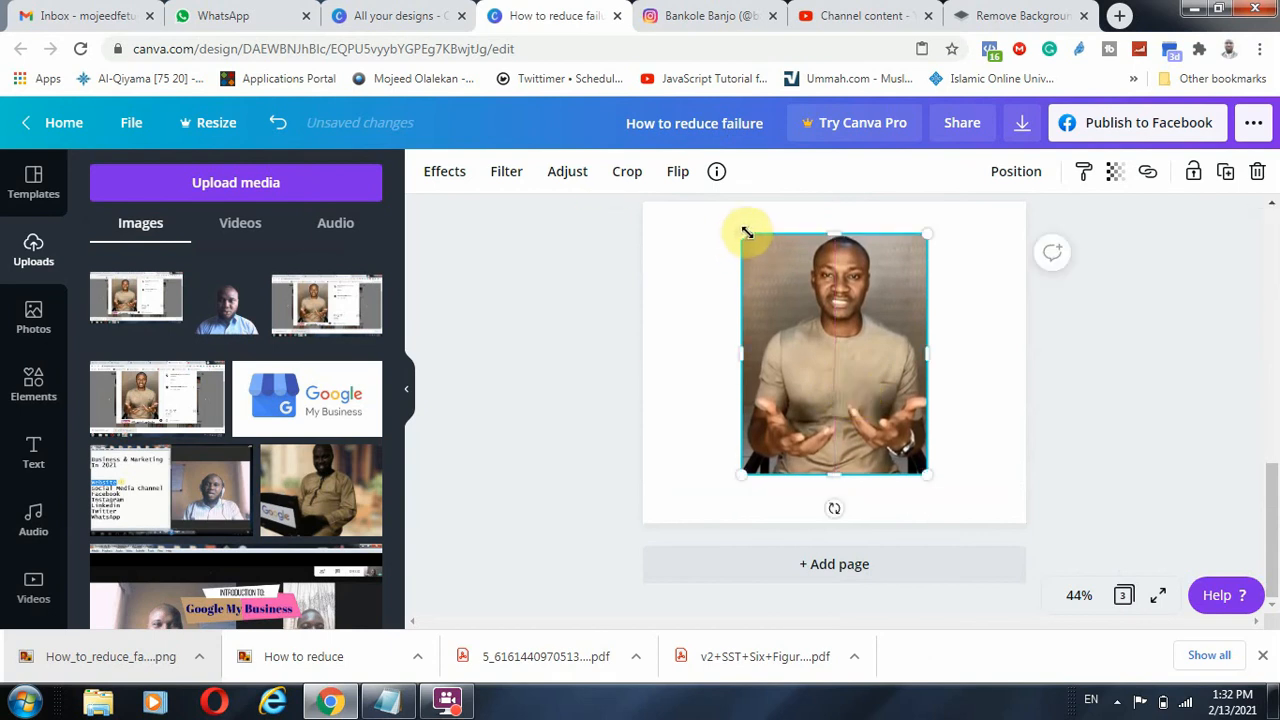
Enlarge the photo on page 3 proportionally until it fills the full height of the page.
left_click_drag(747, 233, 680, 234)
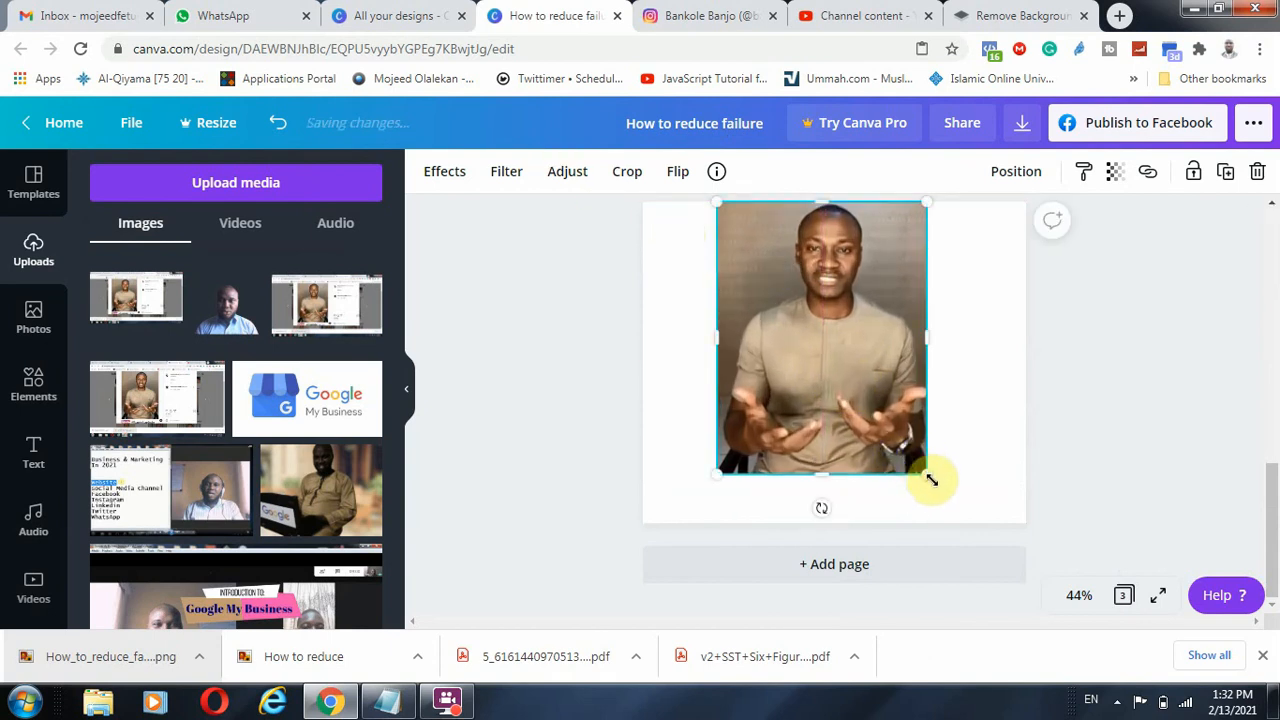
left_click_drag(931, 483, 960, 523)
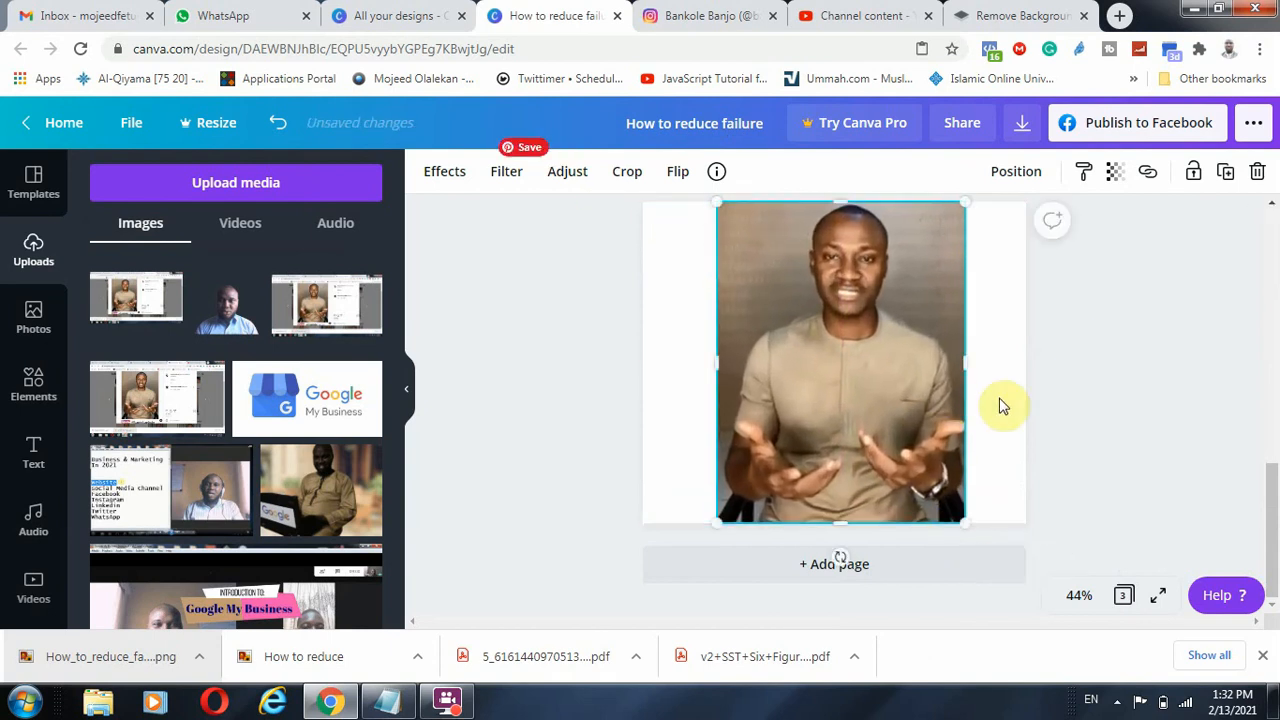
scroll(975, 403, "up", 1)
scroll(950, 403, "up", 1)
left_click(1107, 453)
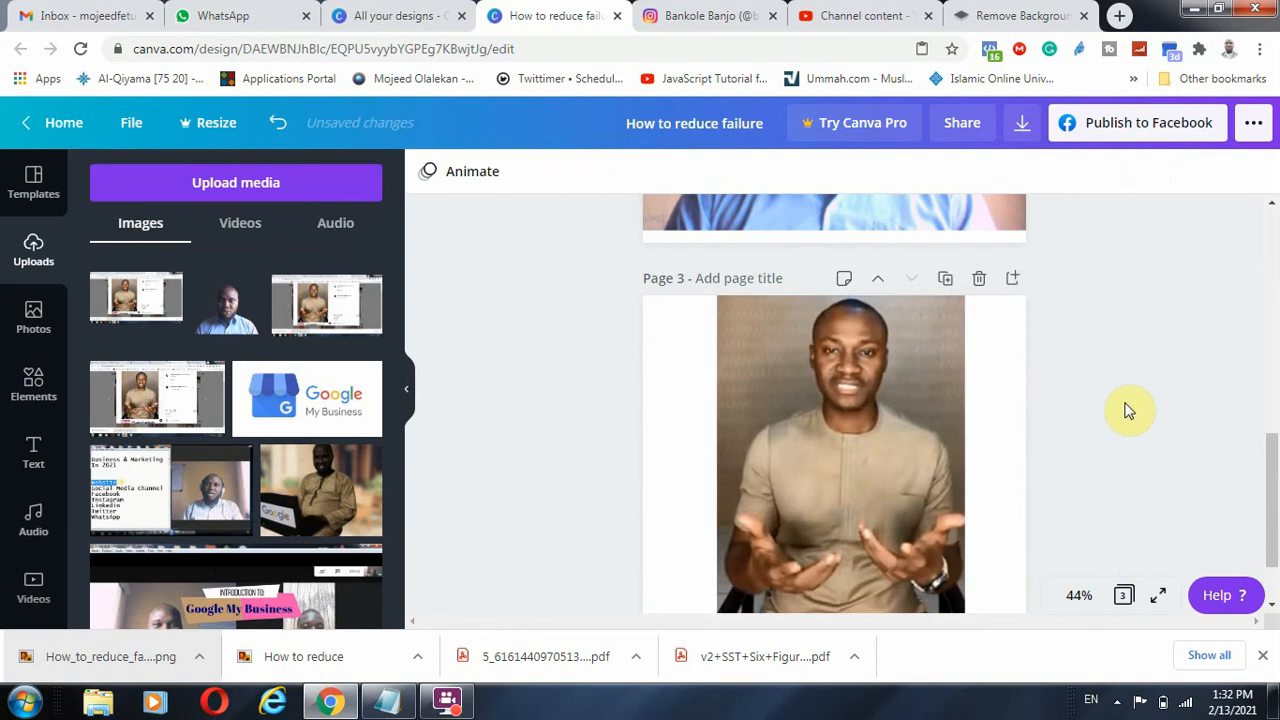
Download only page 3 of the design as a PNG and dismiss the post-scheduling promotion.
left_click(1024, 128)
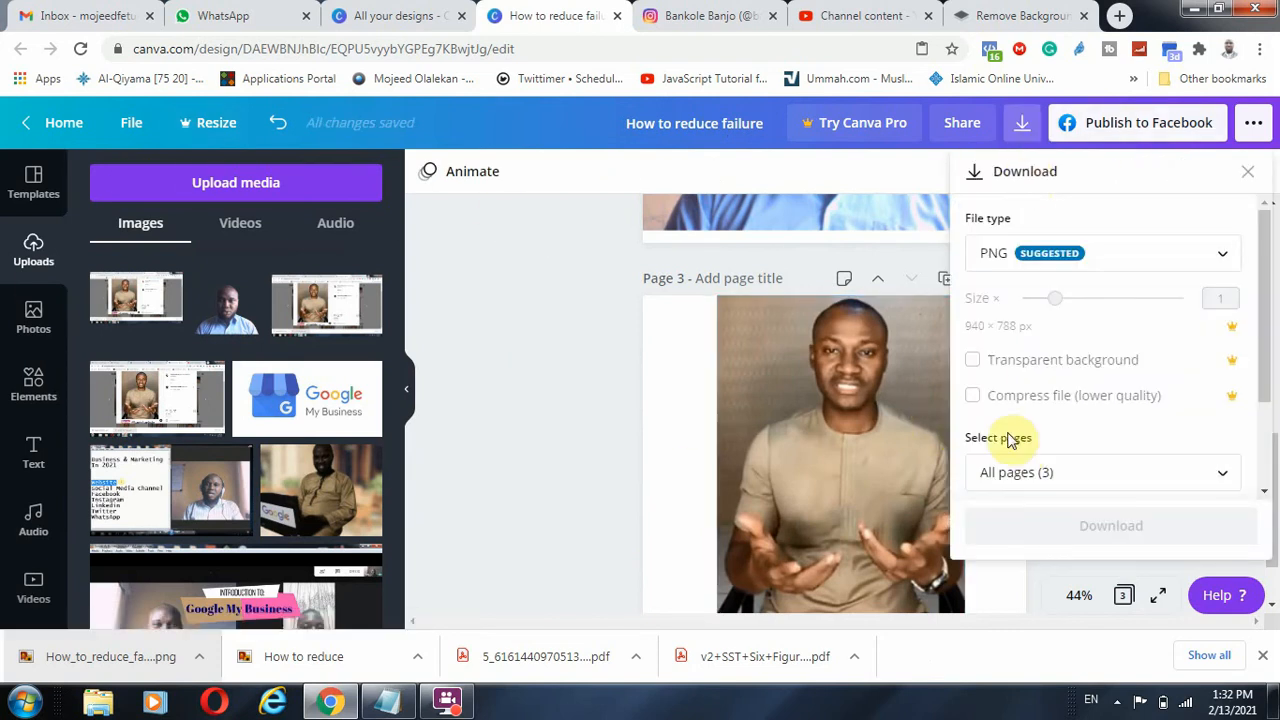
left_click(1037, 483)
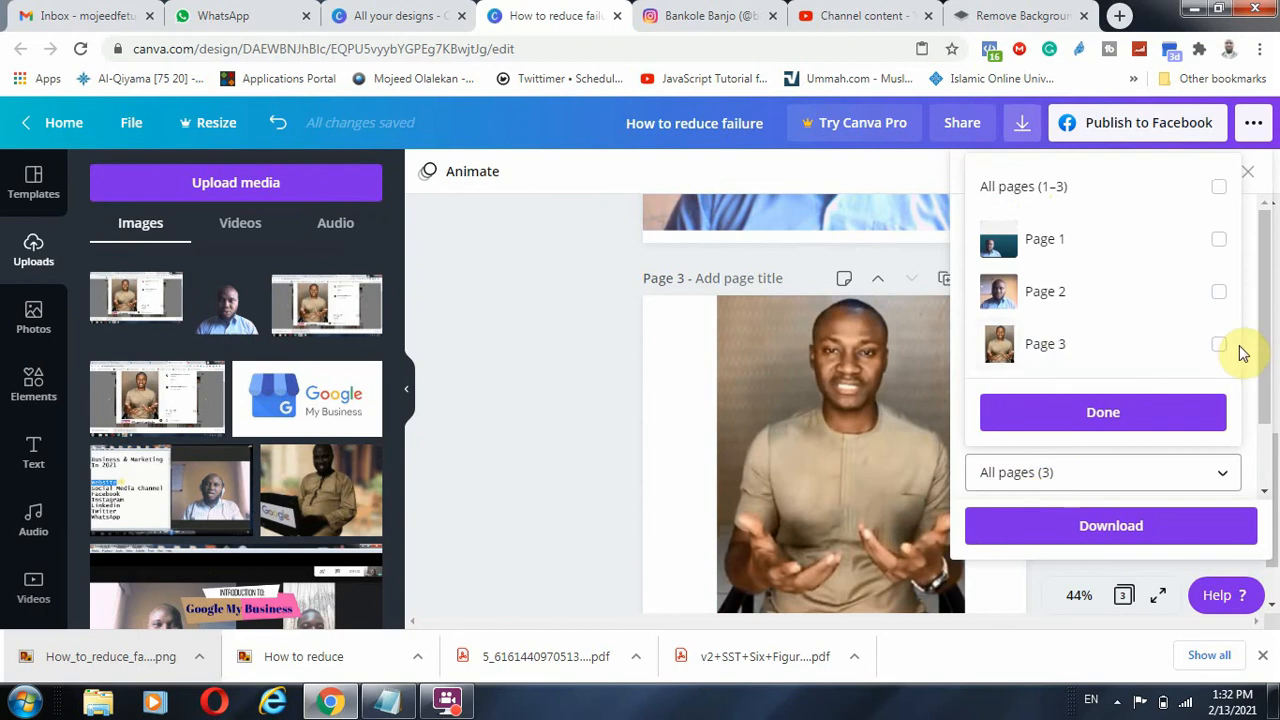
left_click(1216, 350)
left_click(1134, 409)
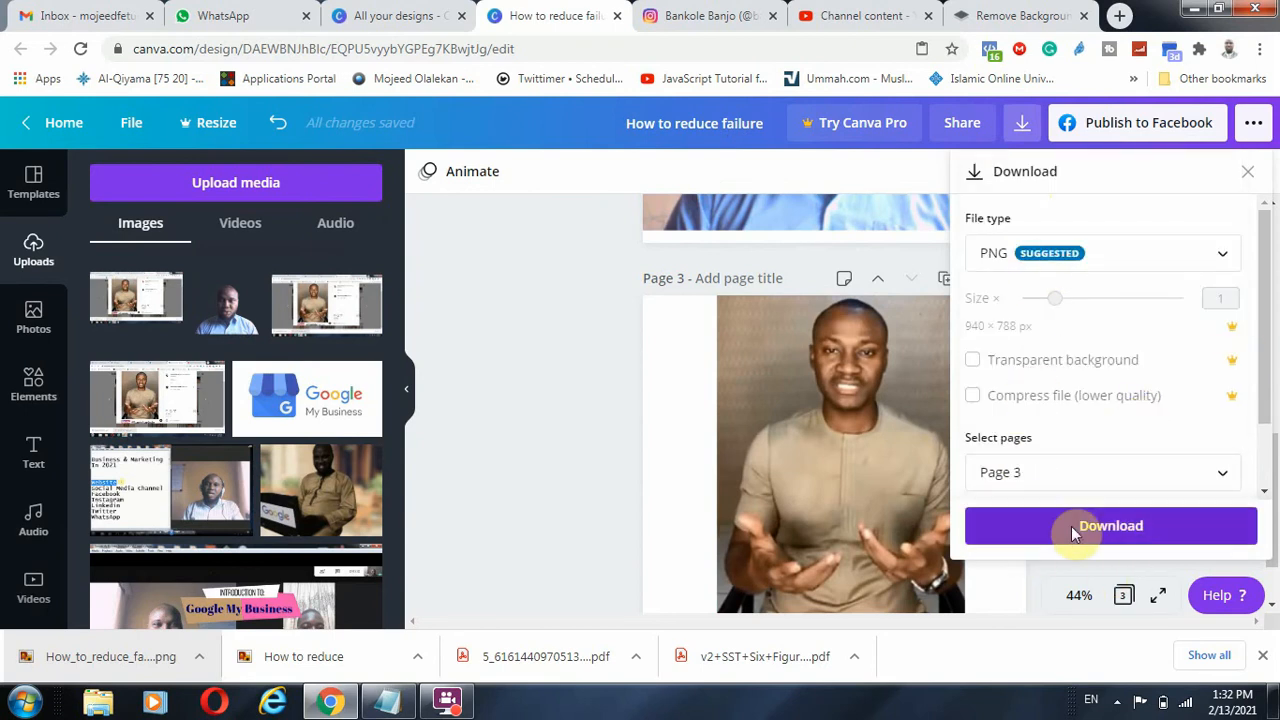
left_click(1071, 530)
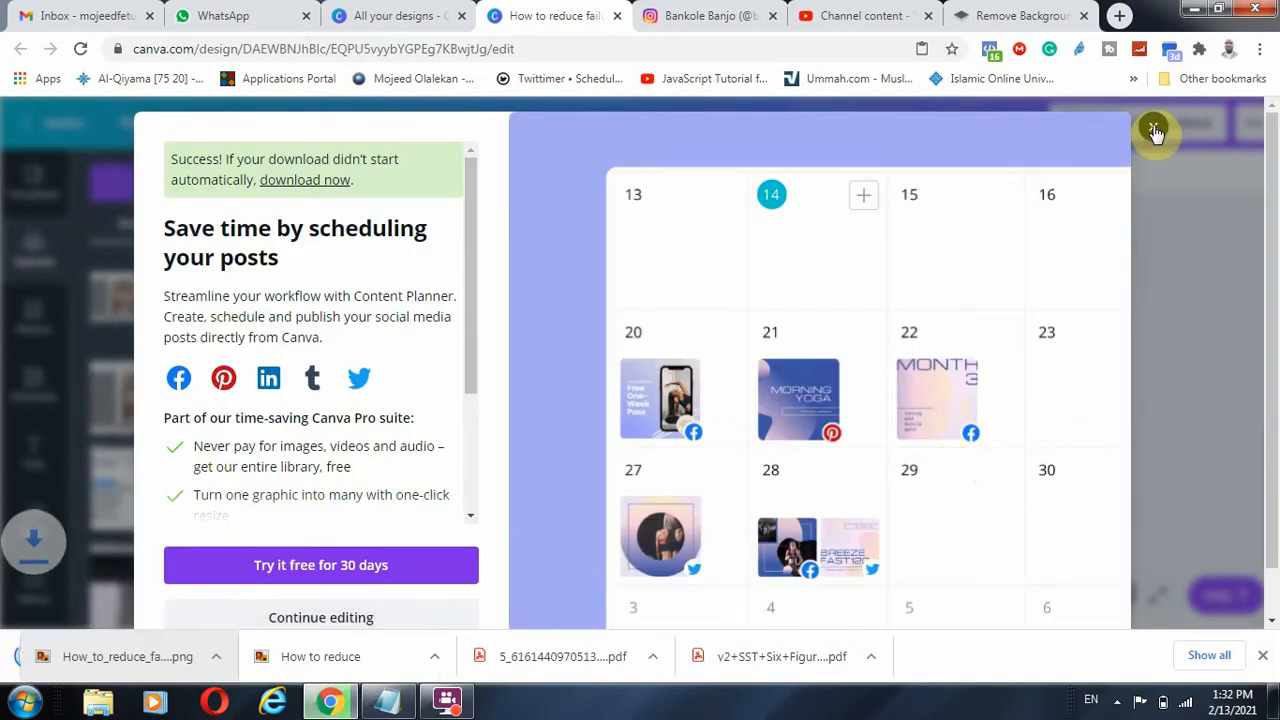
left_click(1153, 126)
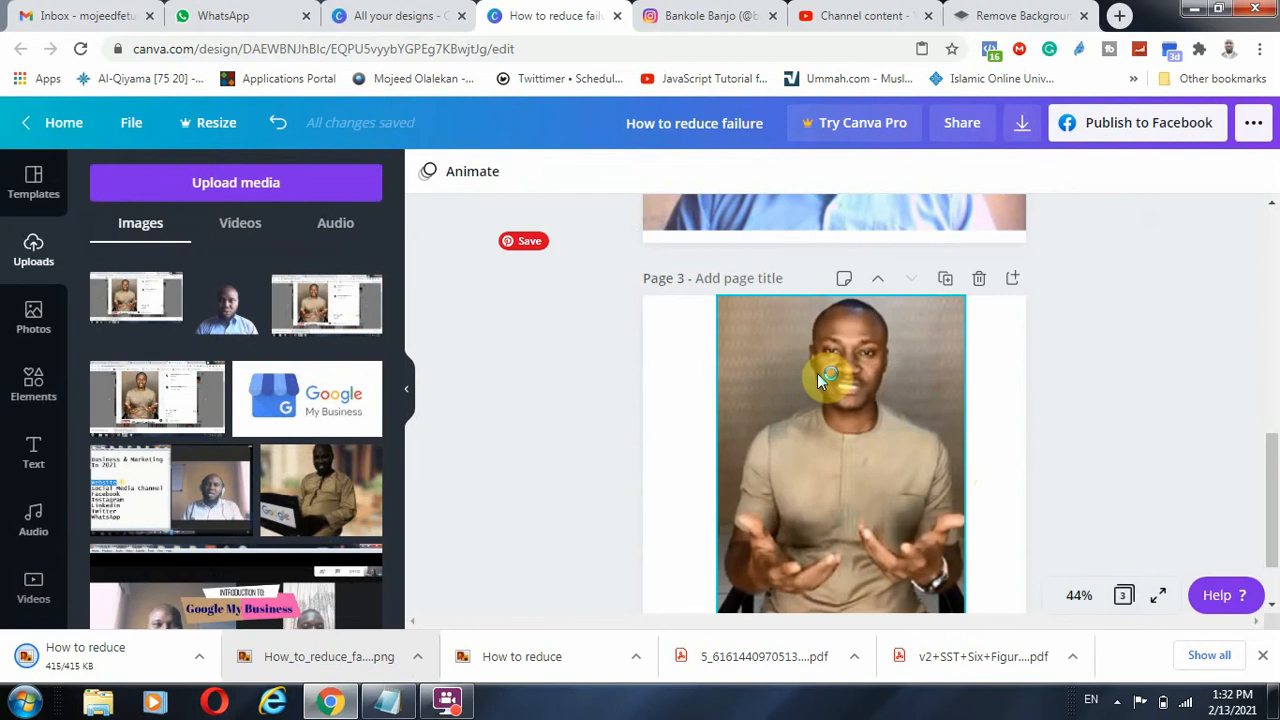
Switch to remove.bg and upload the newly downloaded page 3 image for background removal.
left_click(1023, 17)
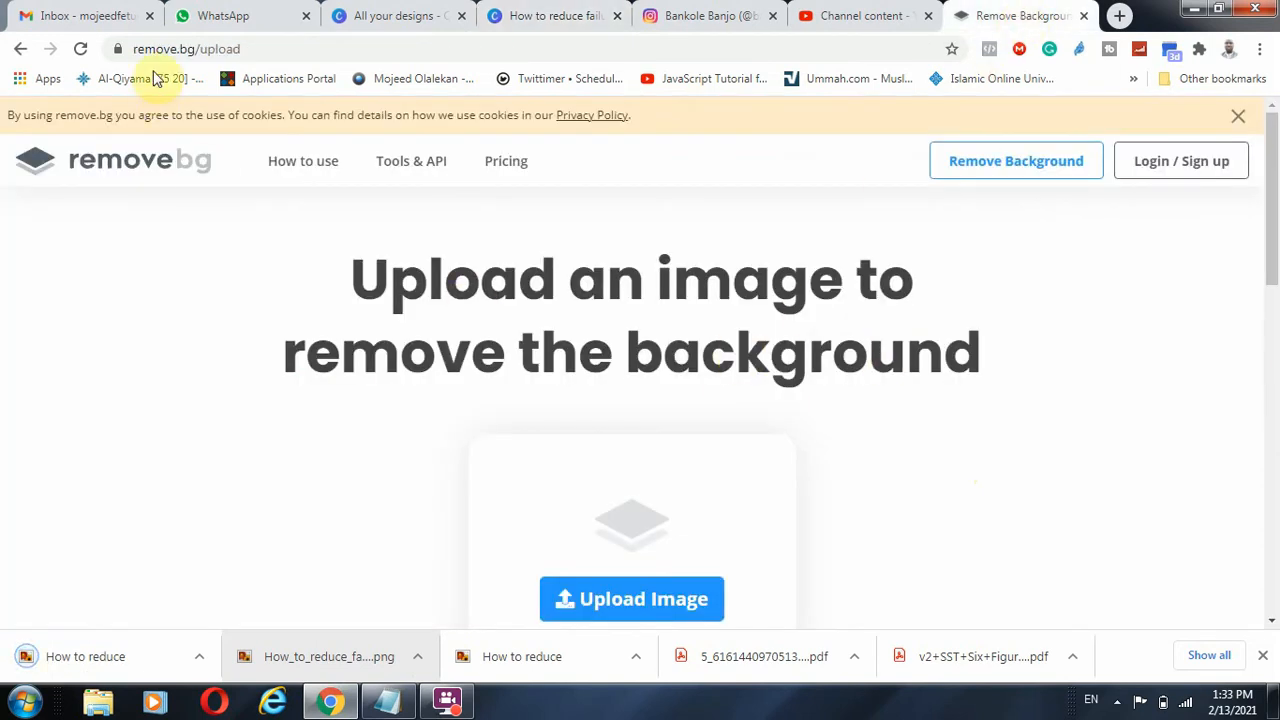
scroll(908, 484, "down", 2)
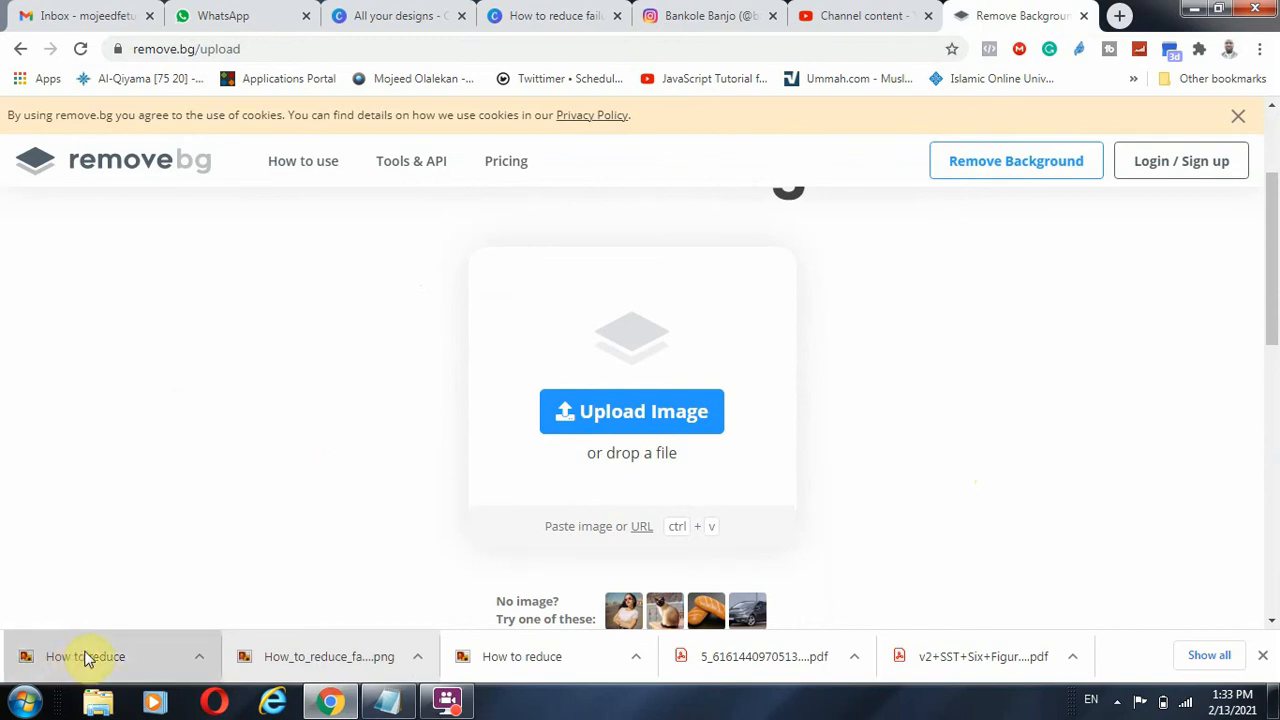
left_click_drag(85, 656, 645, 392)
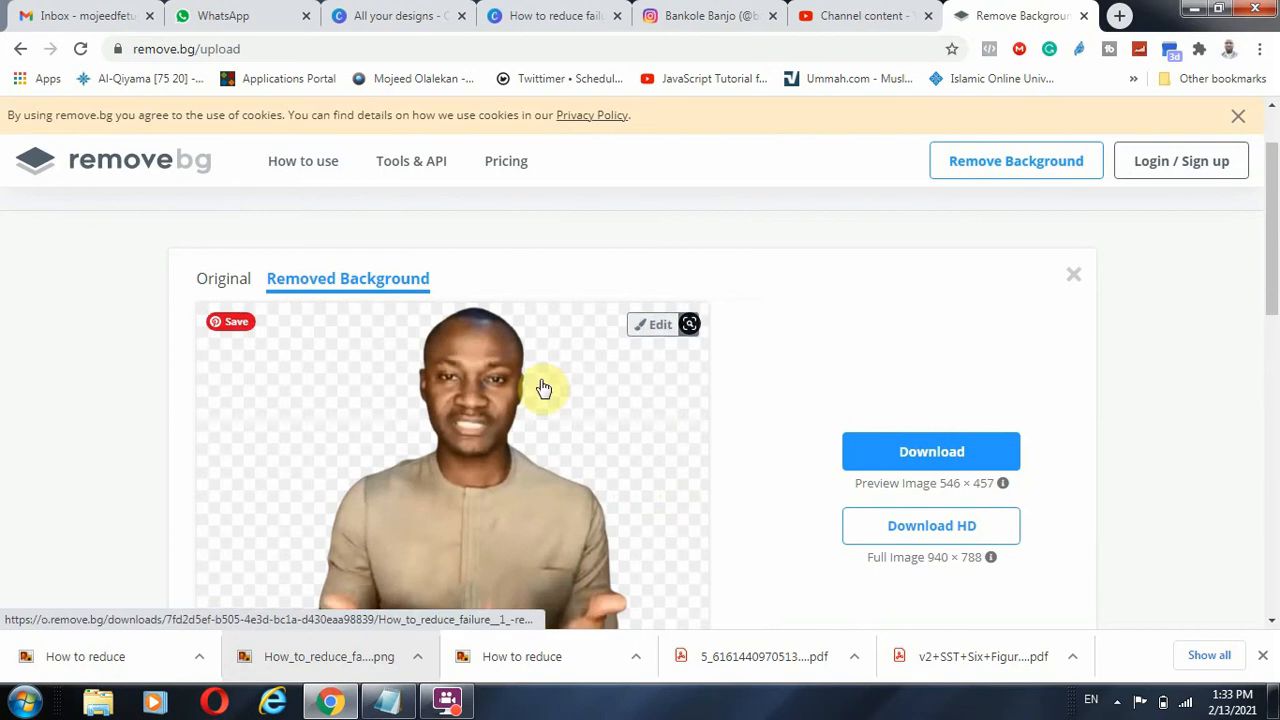
Compare the original photo with its background-removed version and examine the cutout from head to hands.
scroll(597, 426, "down", 2)
scroll(566, 480, "up", 3)
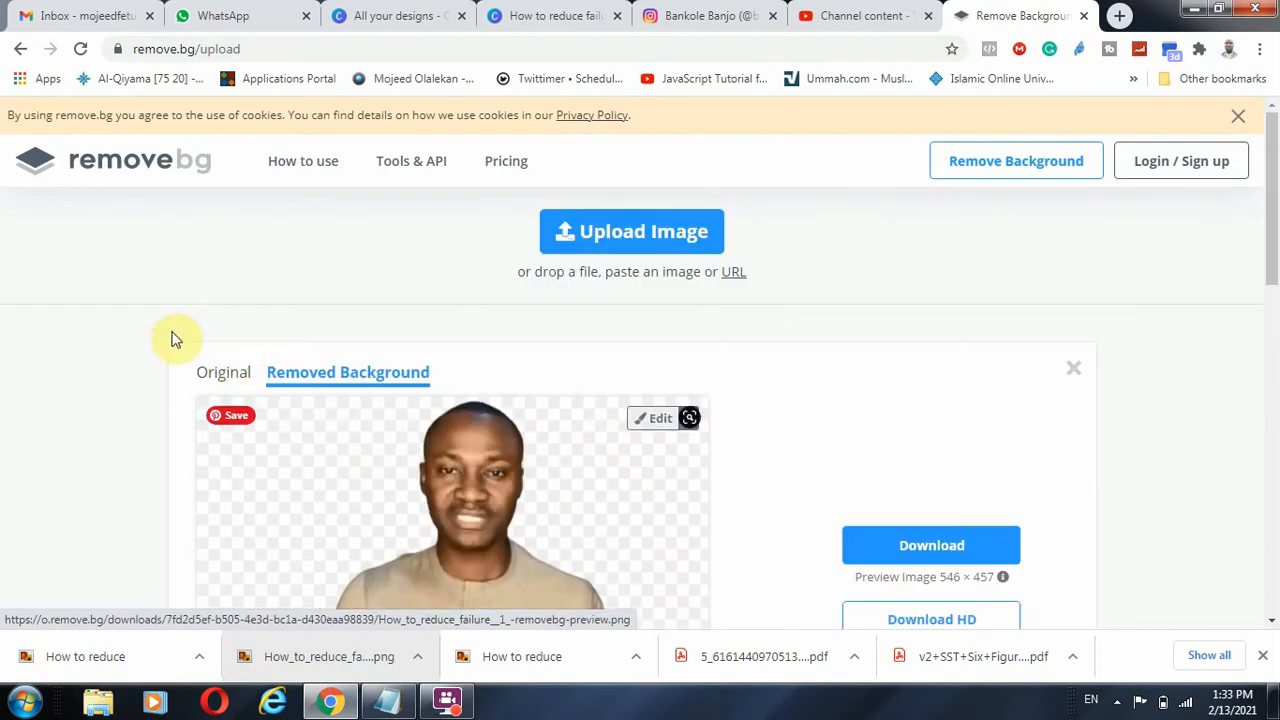
left_click(223, 372)
scroll(491, 432, "down", 2)
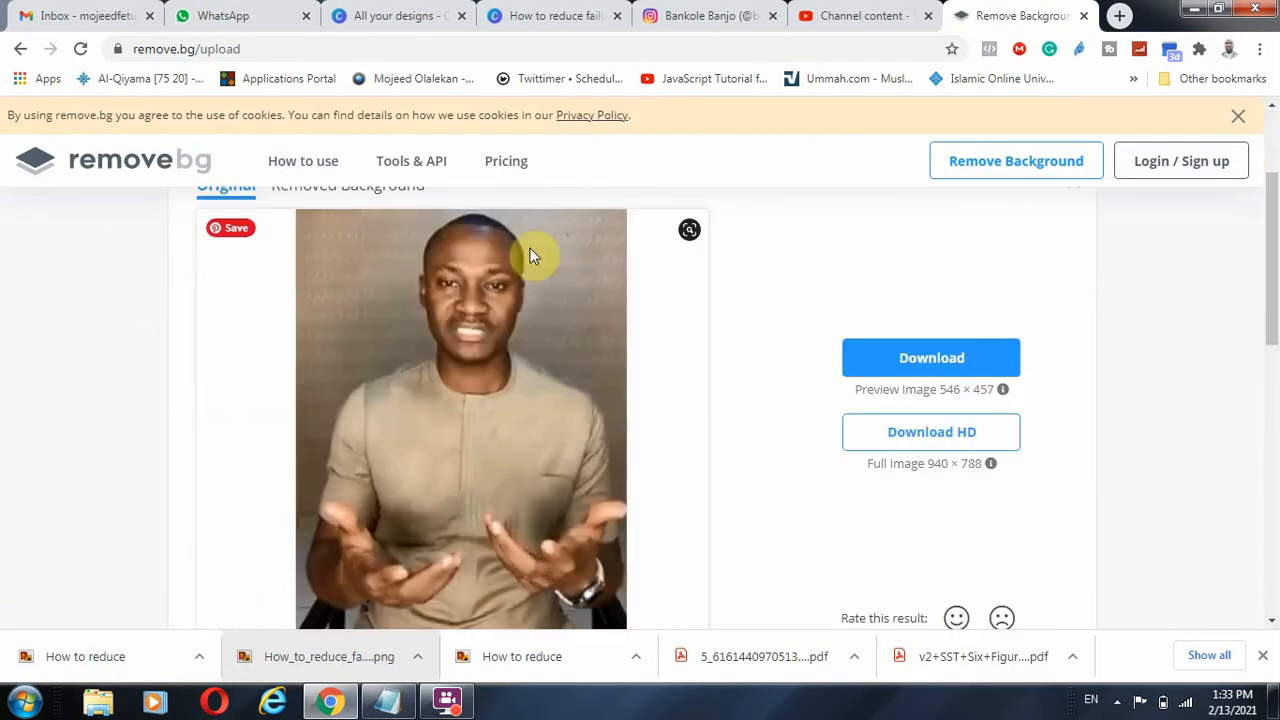
scroll(557, 500, "down", 2)
scroll(537, 486, "up", 4)
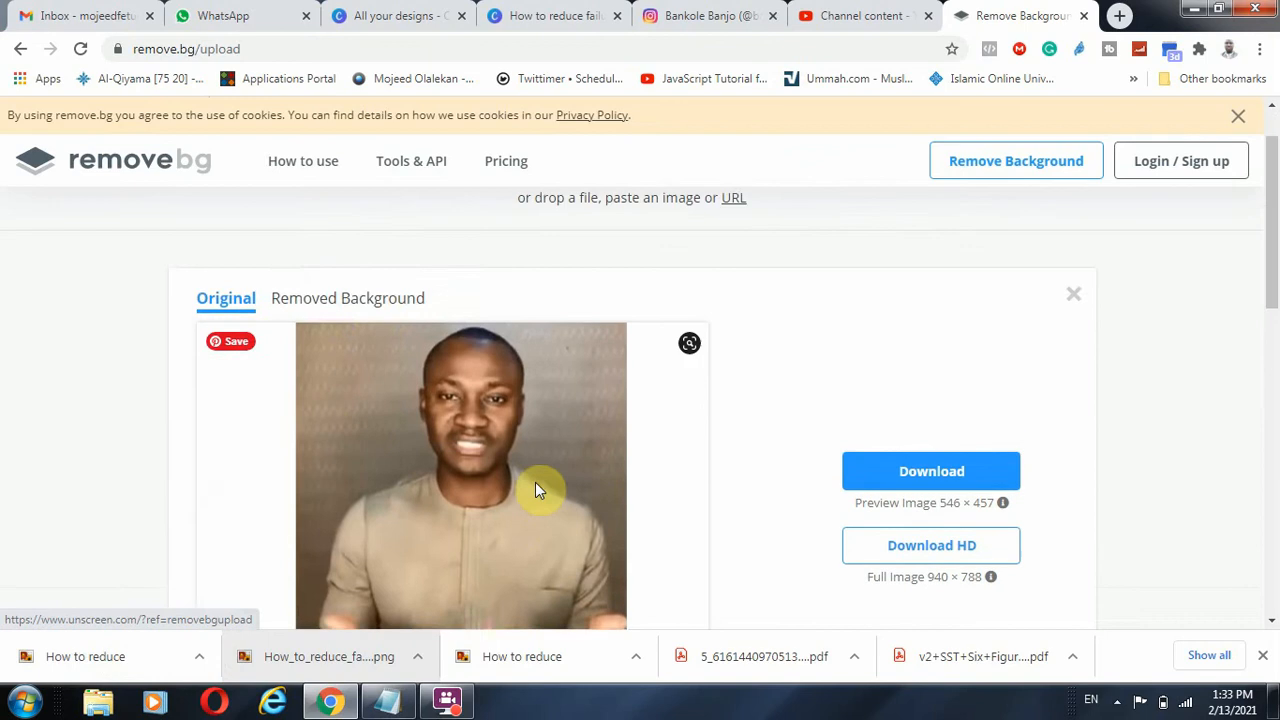
left_click(366, 372)
scroll(466, 443, "down", 1)
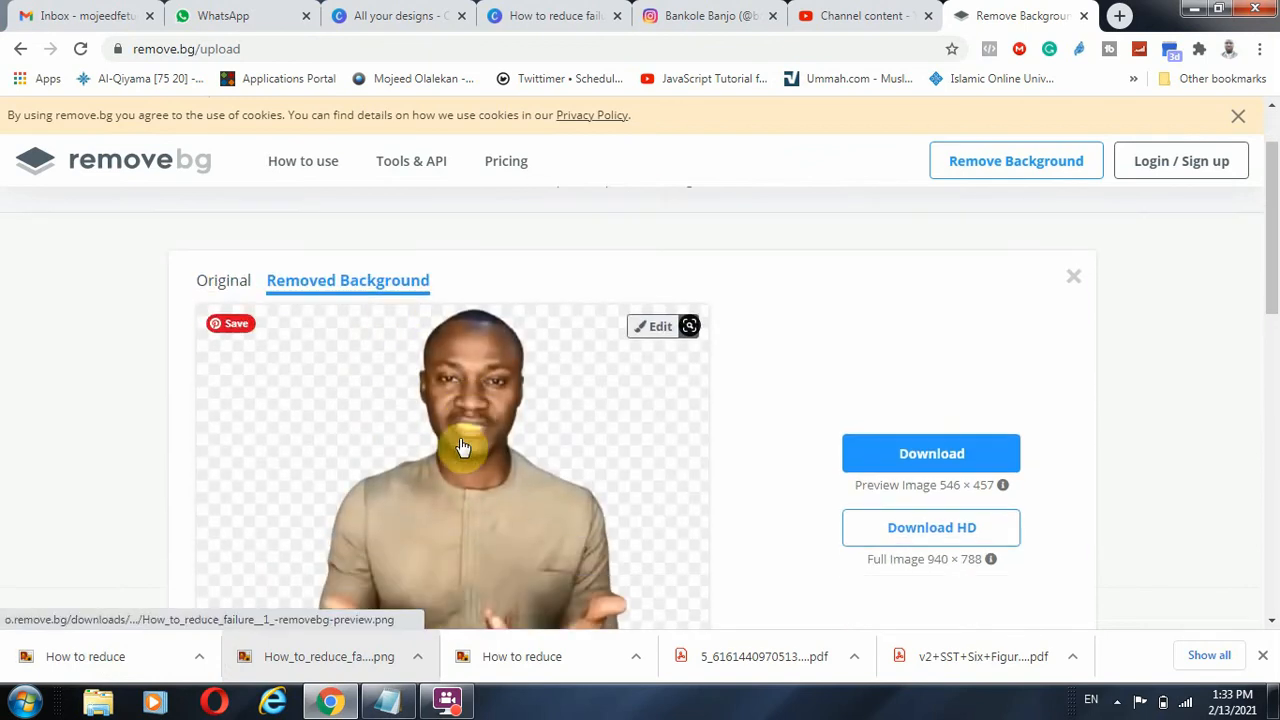
scroll(551, 371, "down", 1)
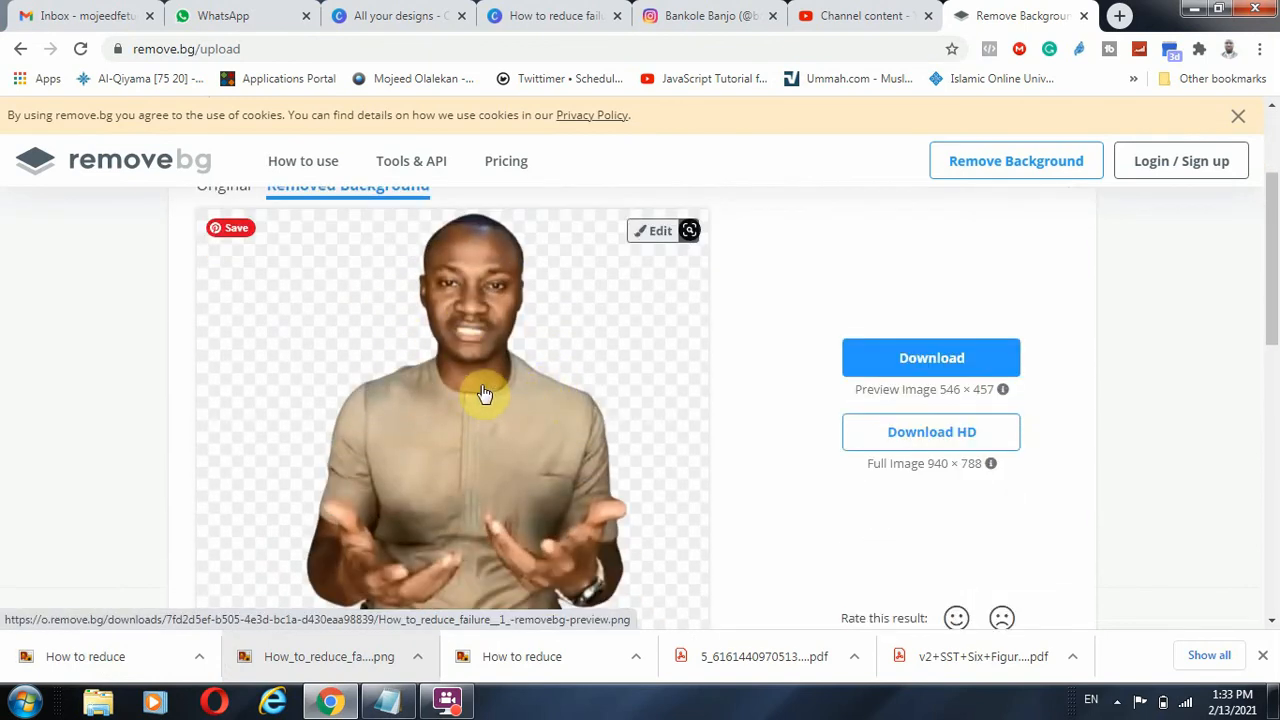
scroll(452, 430, "down", 1)
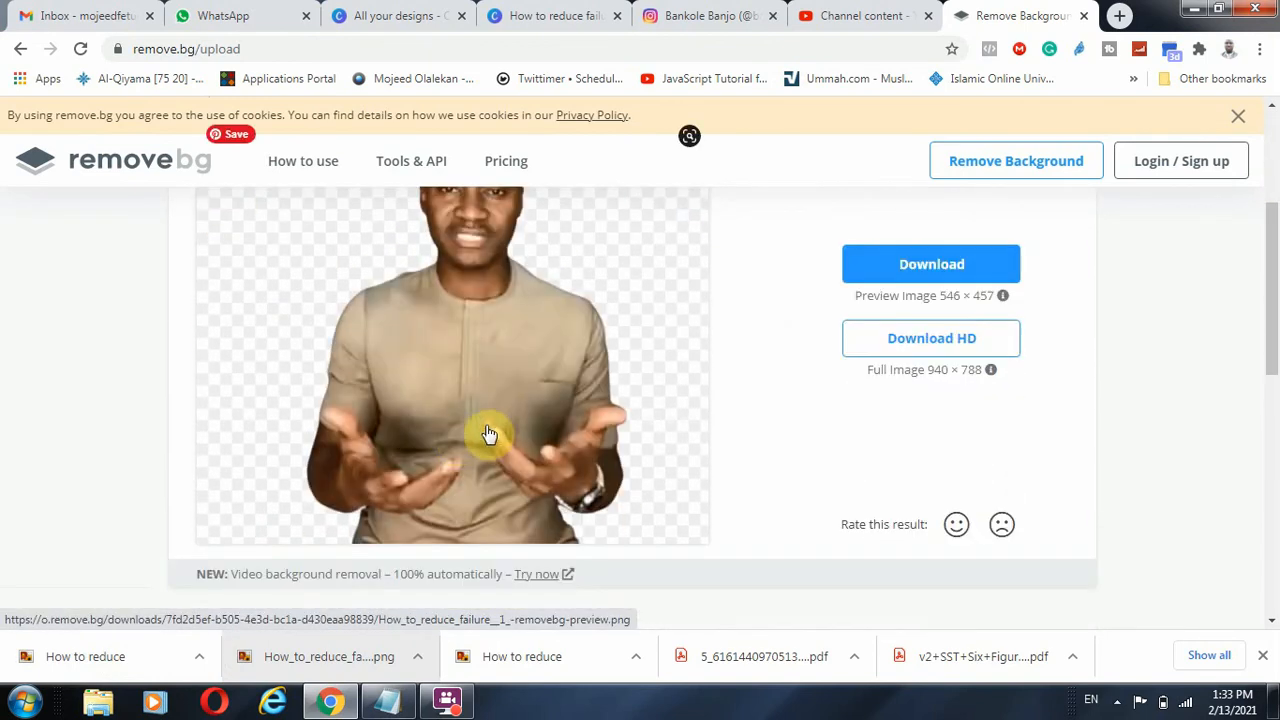
scroll(489, 434, "up", 3)
scroll(505, 440, "down", 1)
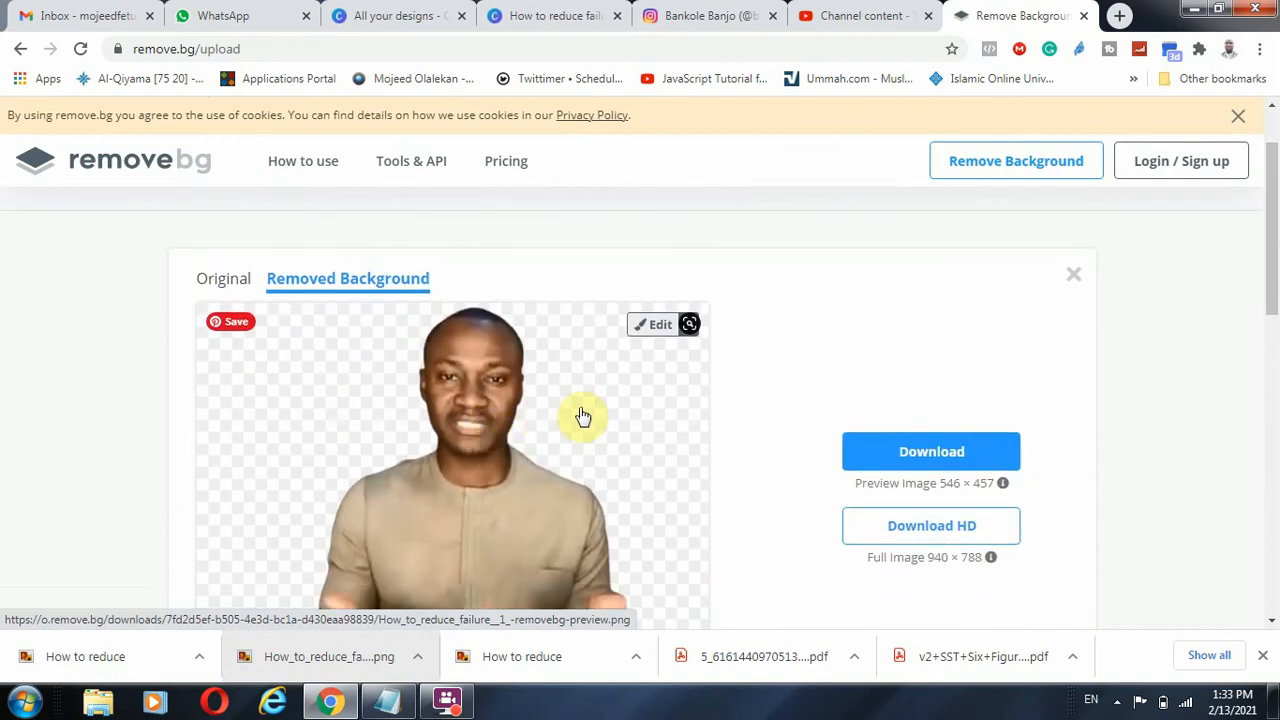
scroll(546, 416, "down", 1)
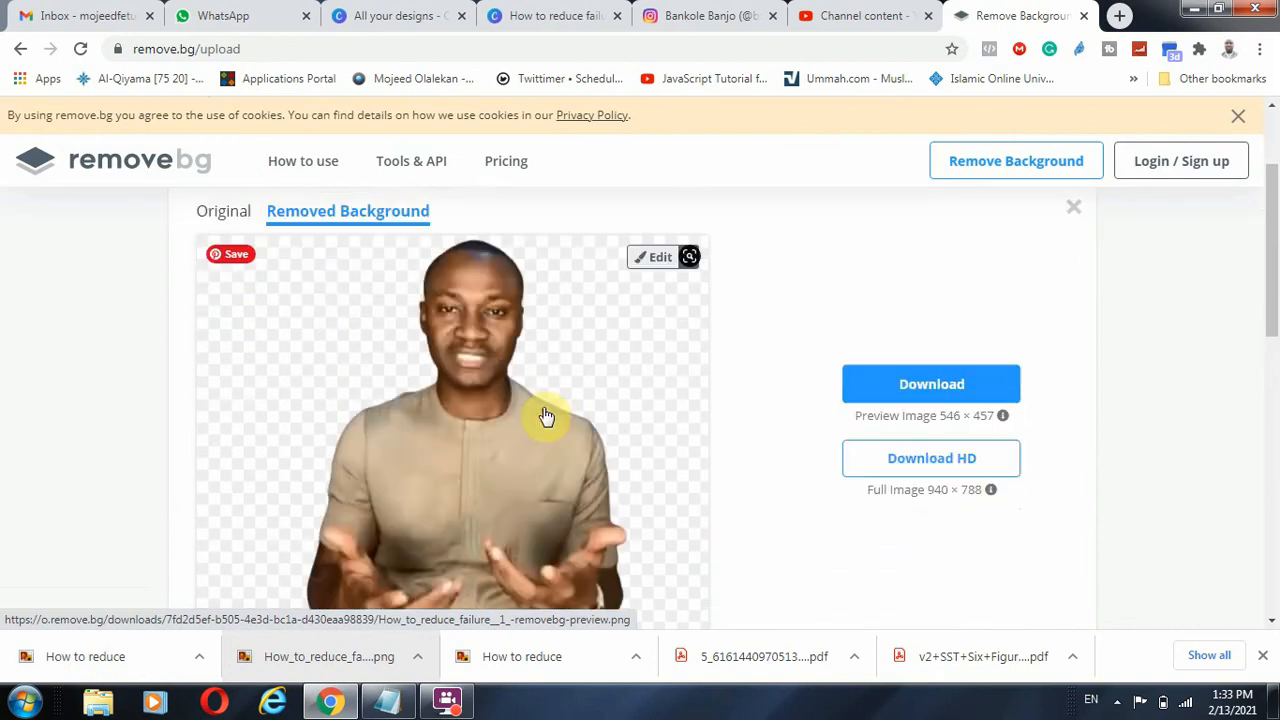
Download the 546 × 457 preview of the cutout and add the file to the uploaded images in Canva.
scroll(546, 416, "down", 1)
left_click(940, 264)
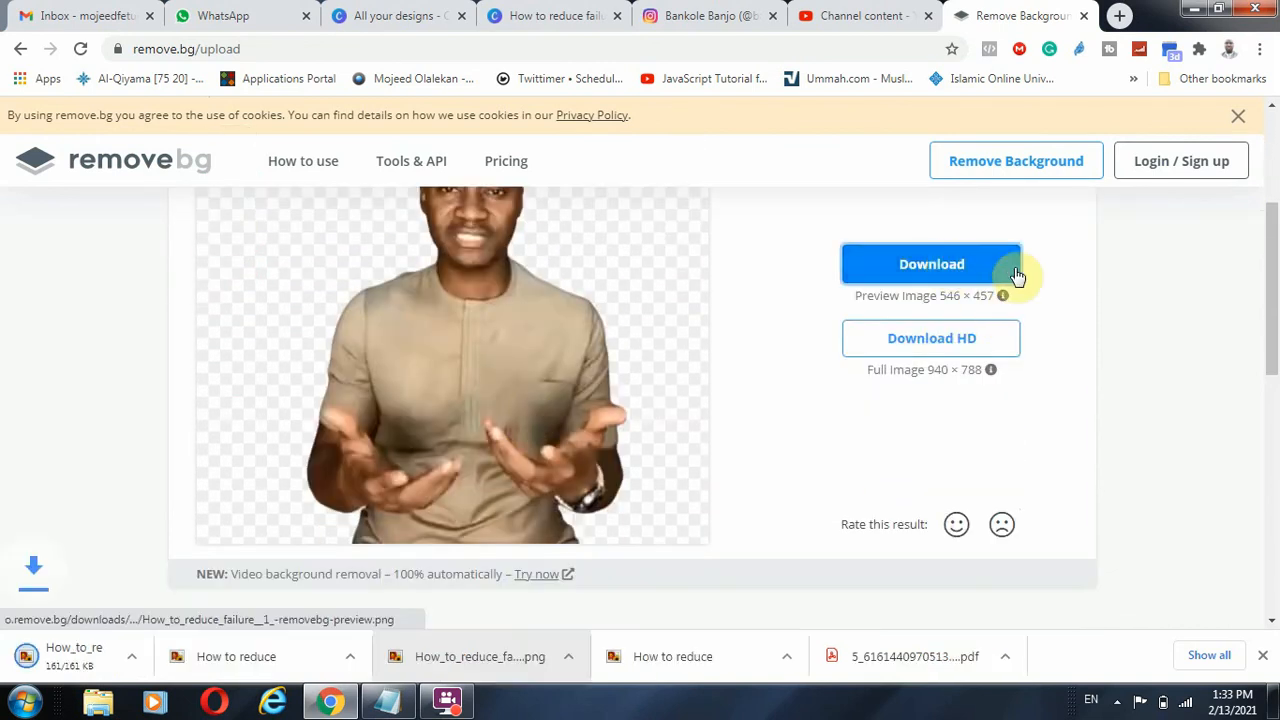
left_click(565, 18)
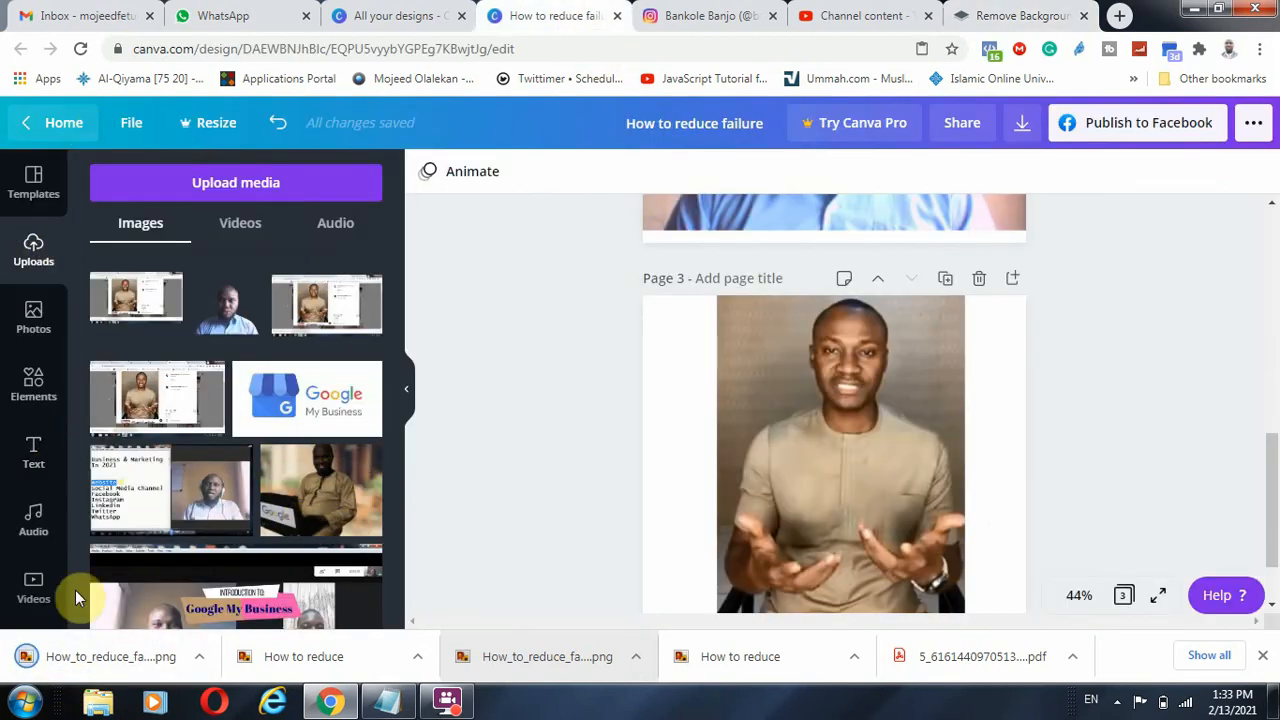
left_click_drag(30, 655, 305, 388)
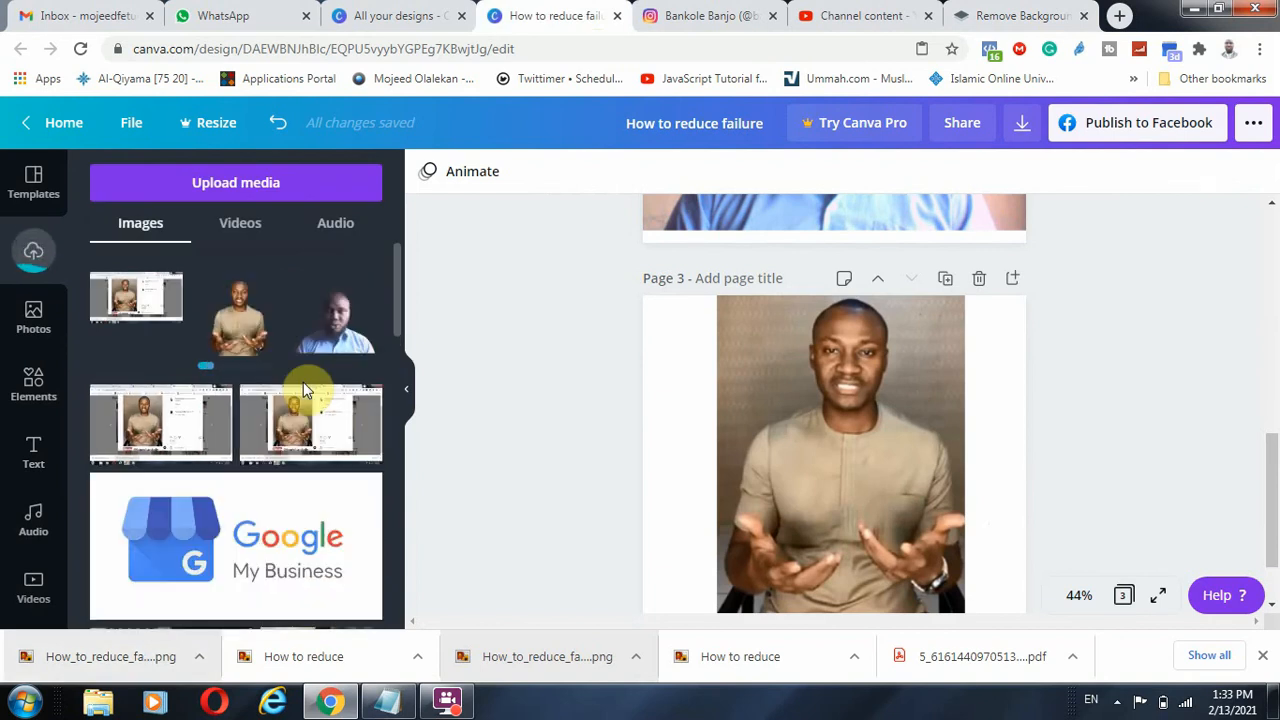
scroll(929, 406, "up", 3)
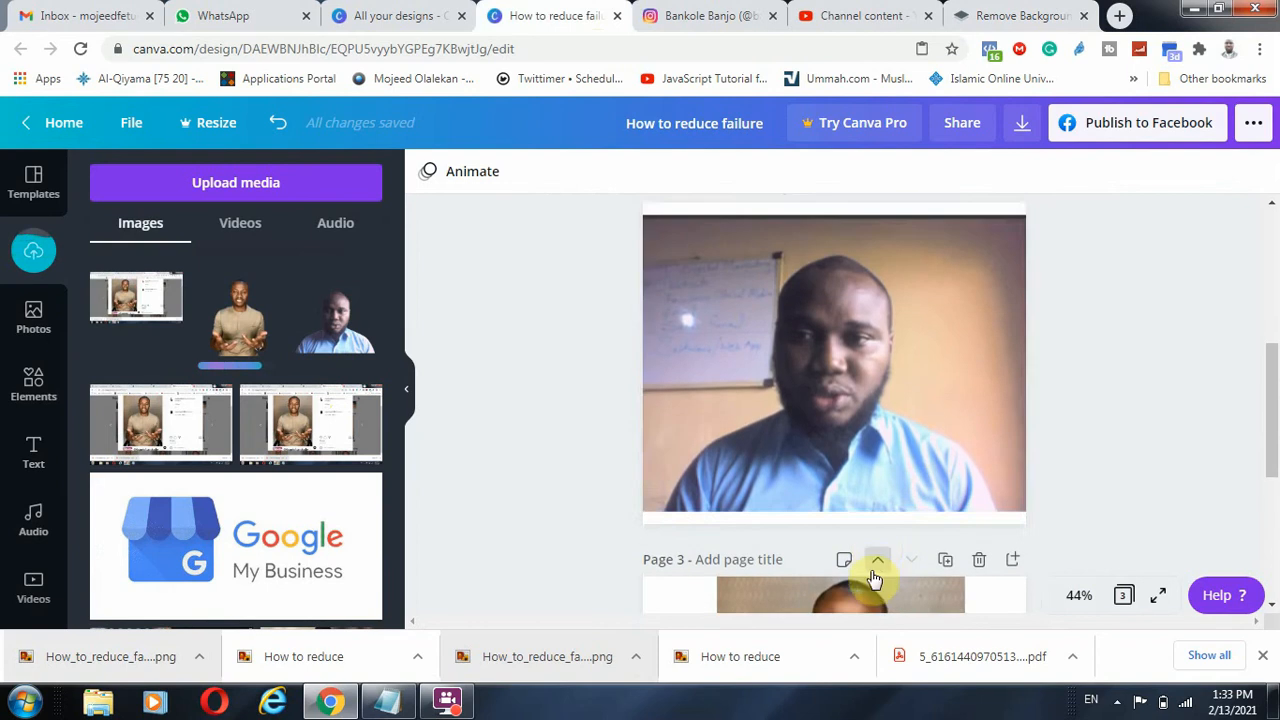
Add the newly uploaded beige-shirt cutout to page 1 and place it on the right half of the teal background, beside the first portrait.
scroll(866, 349, "up", 5)
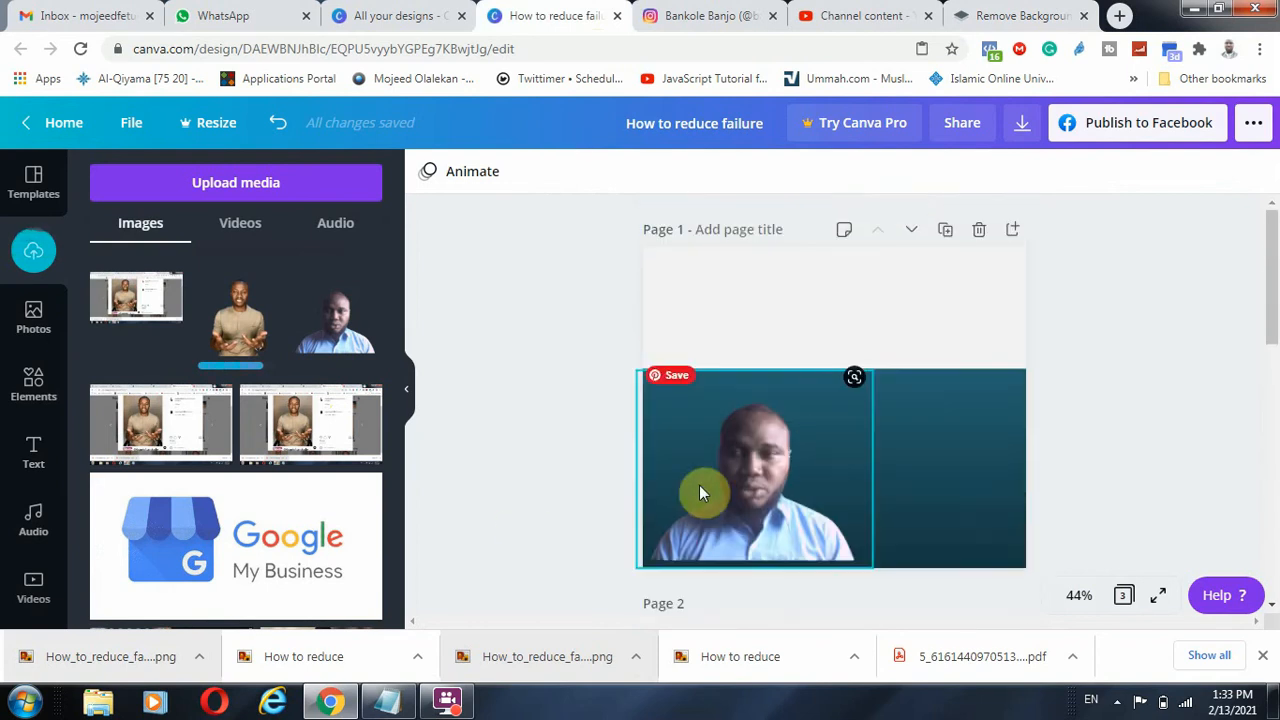
left_click(949, 473)
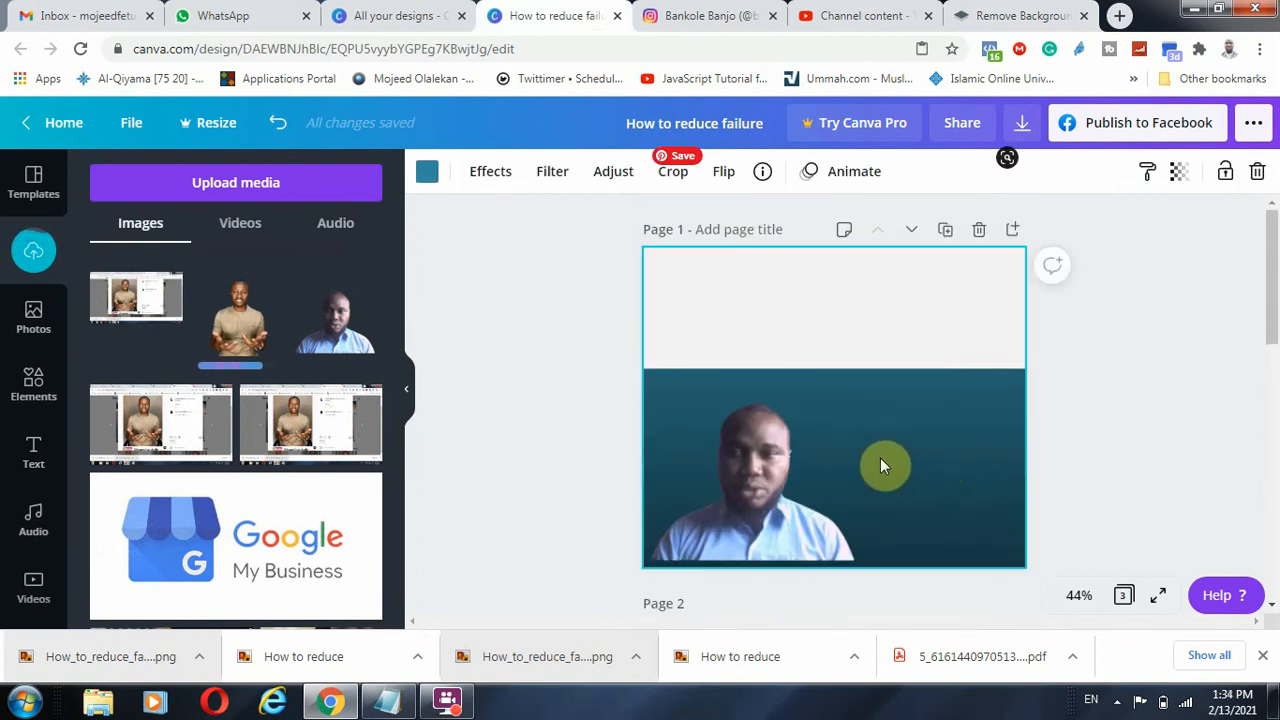
left_click(240, 313)
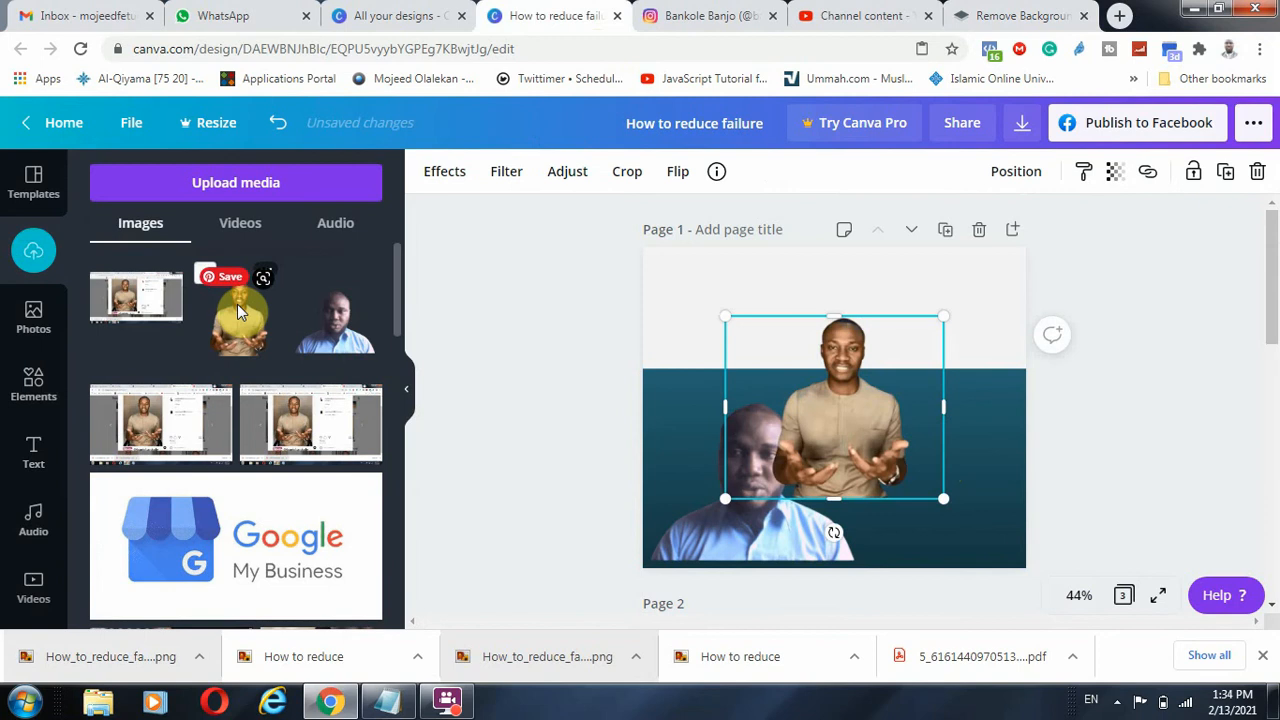
left_click_drag(980, 464, 963, 473)
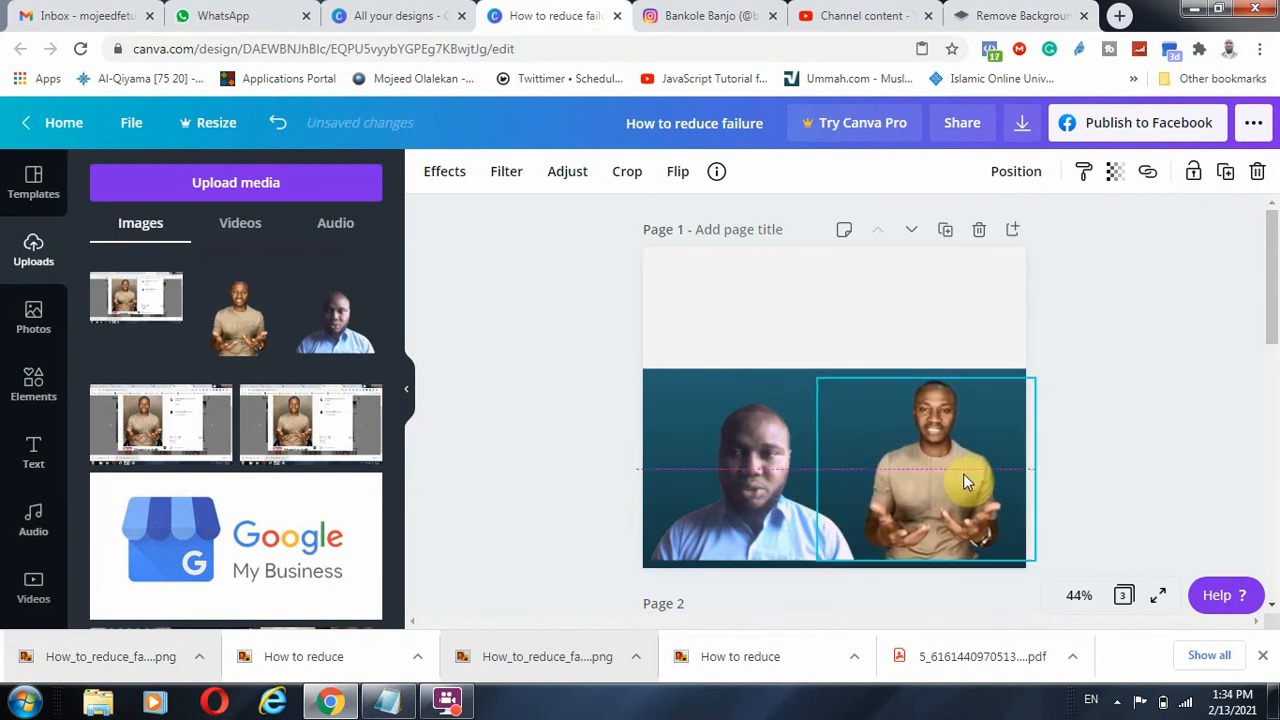
left_click(1060, 478)
Shift the blue-shirt portrait on page 1 slightly right and up, keeping it on the teal area beside the other cutout.
left_click(735, 504)
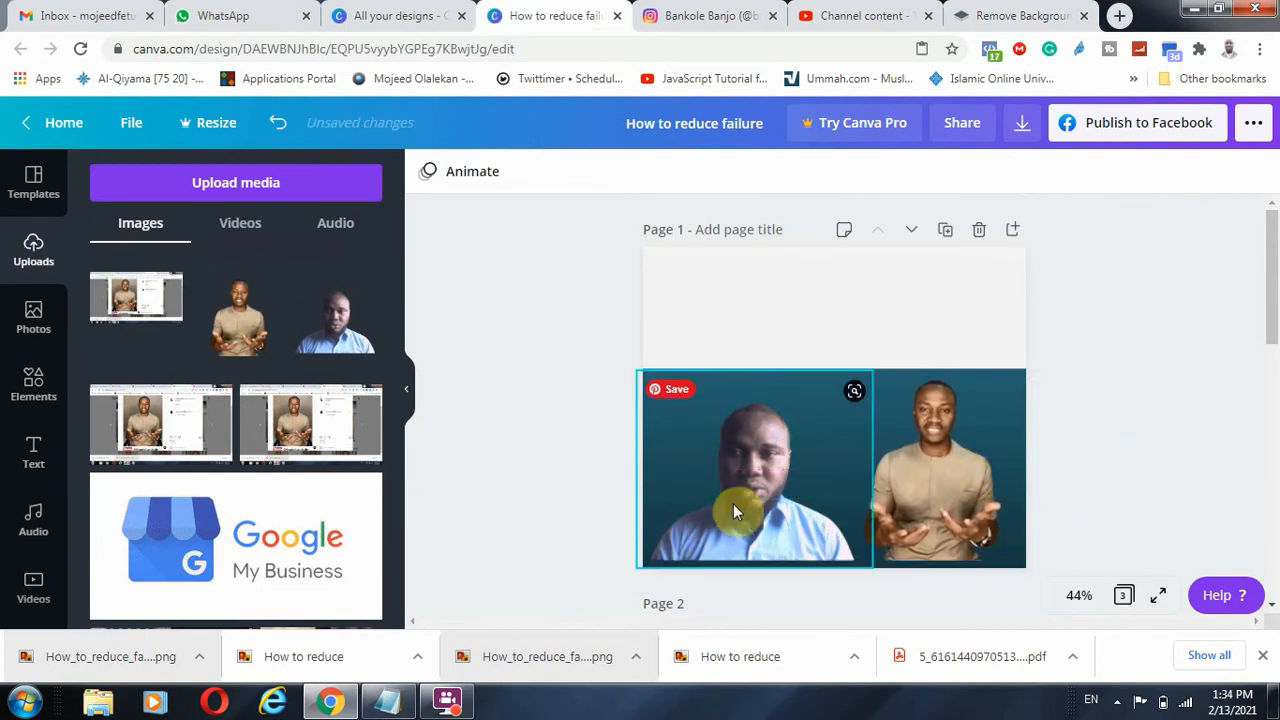
left_click_drag(741, 510, 746, 503)
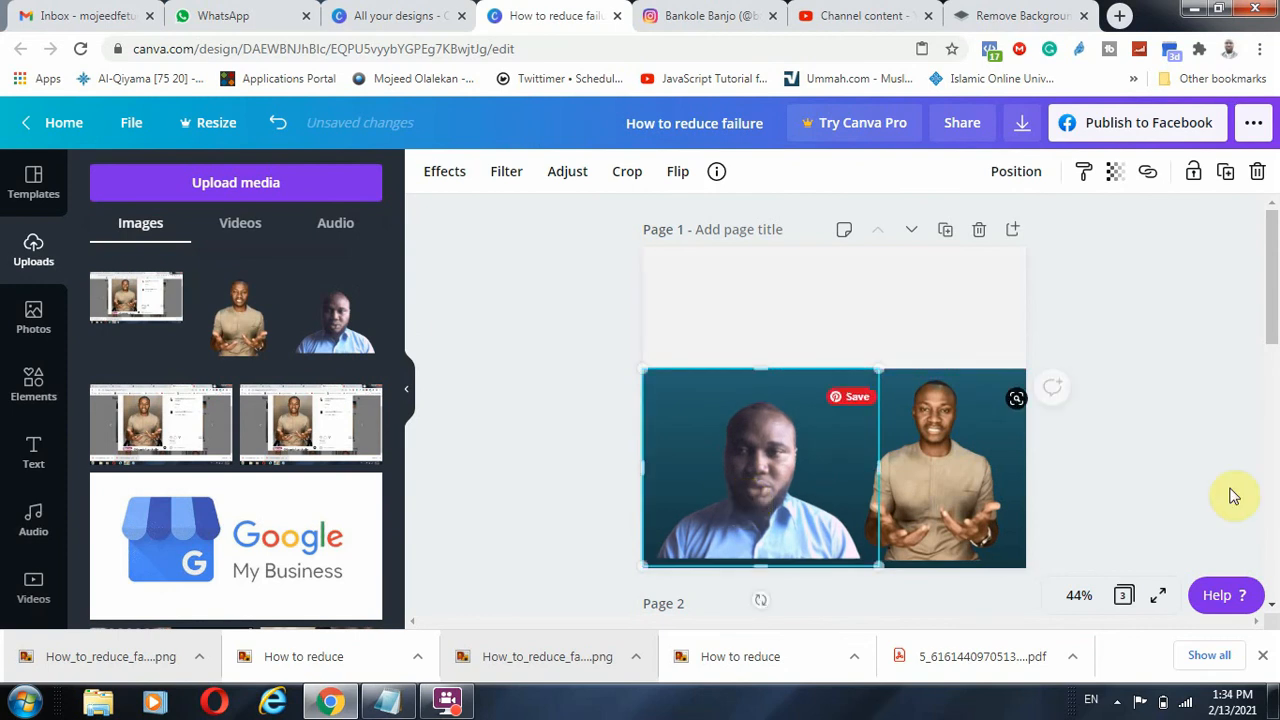
left_click(1125, 472)
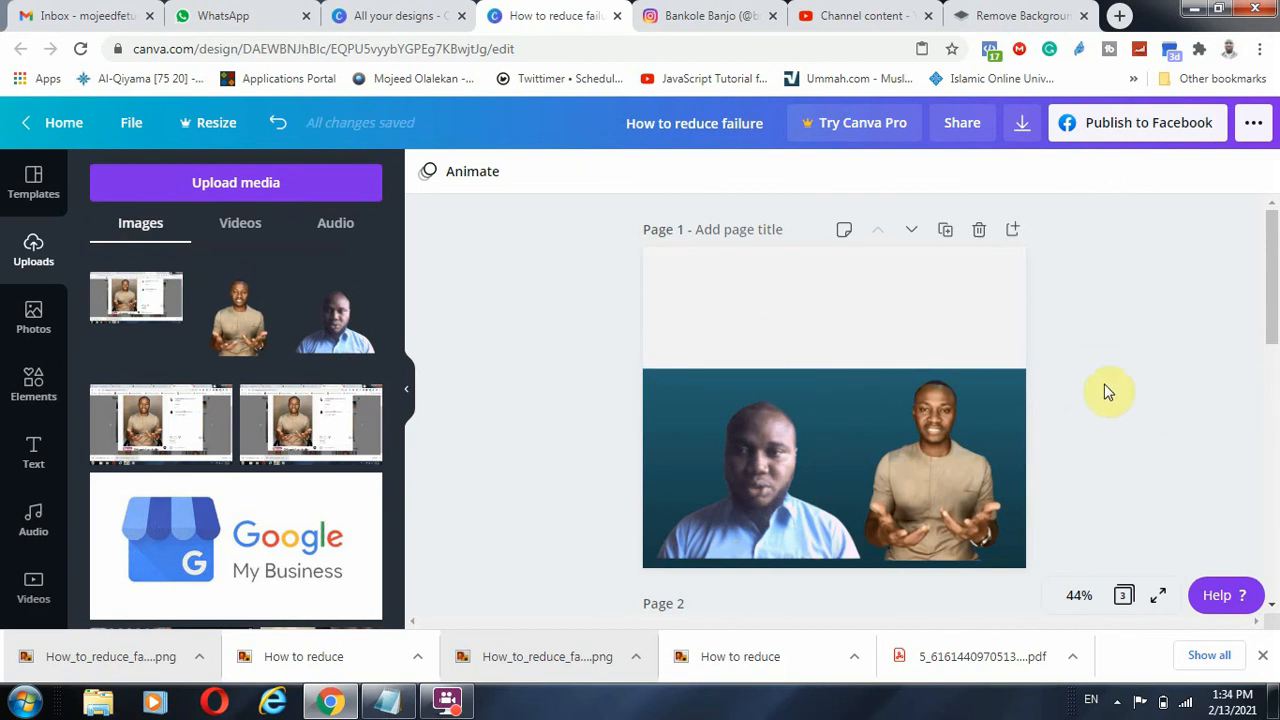
Switch to remove.bg and review the background-removed portrait together with its download and upload options.
left_click(955, 15)
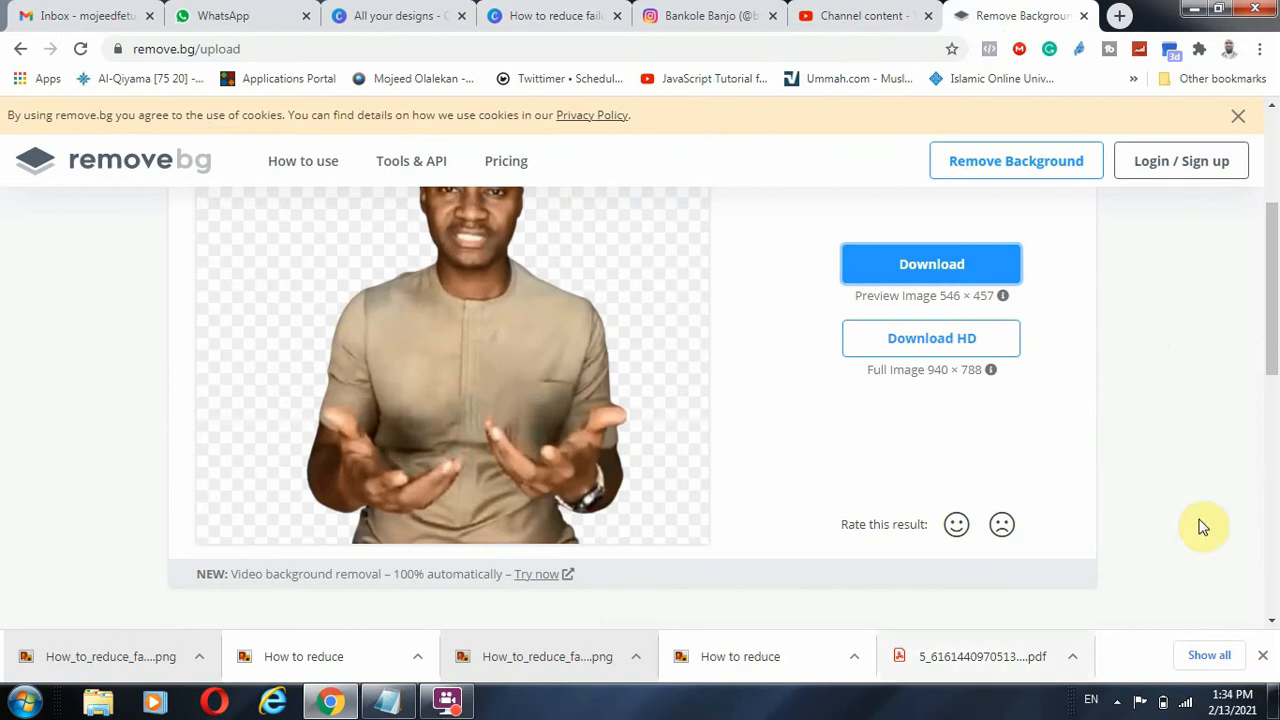
scroll(965, 430, "up", 2)
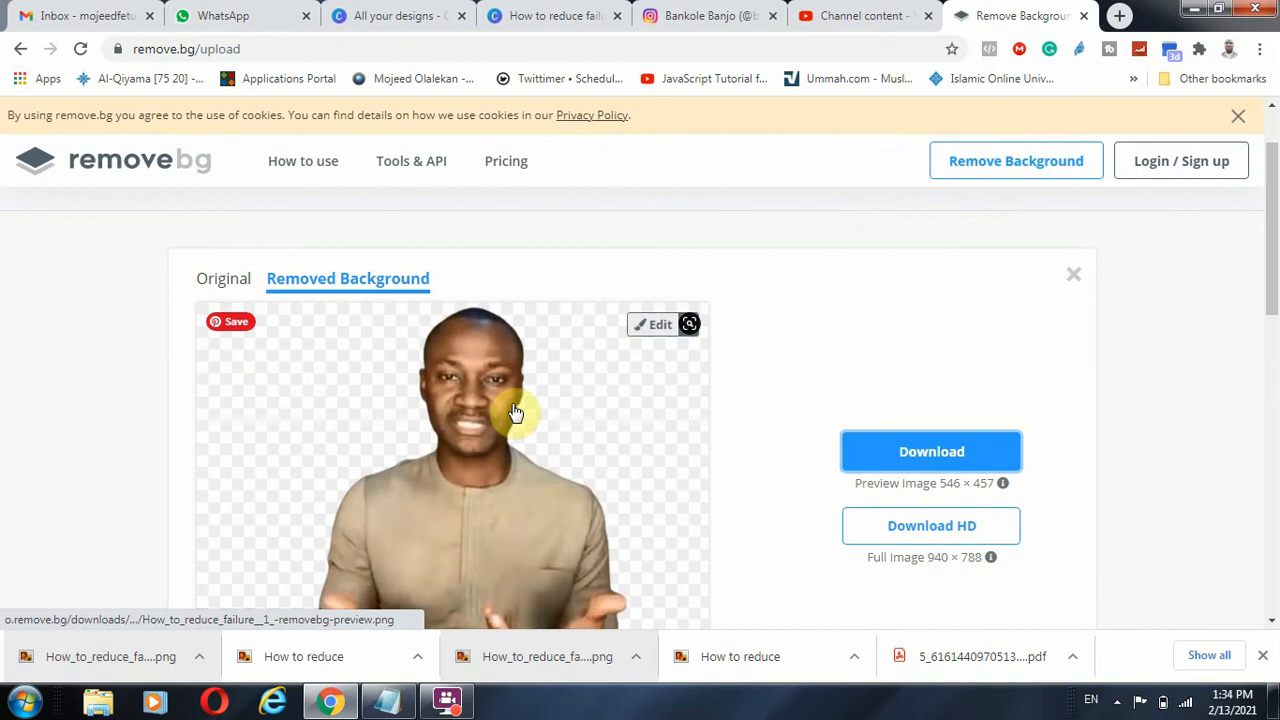
scroll(515, 413, "down", 5)
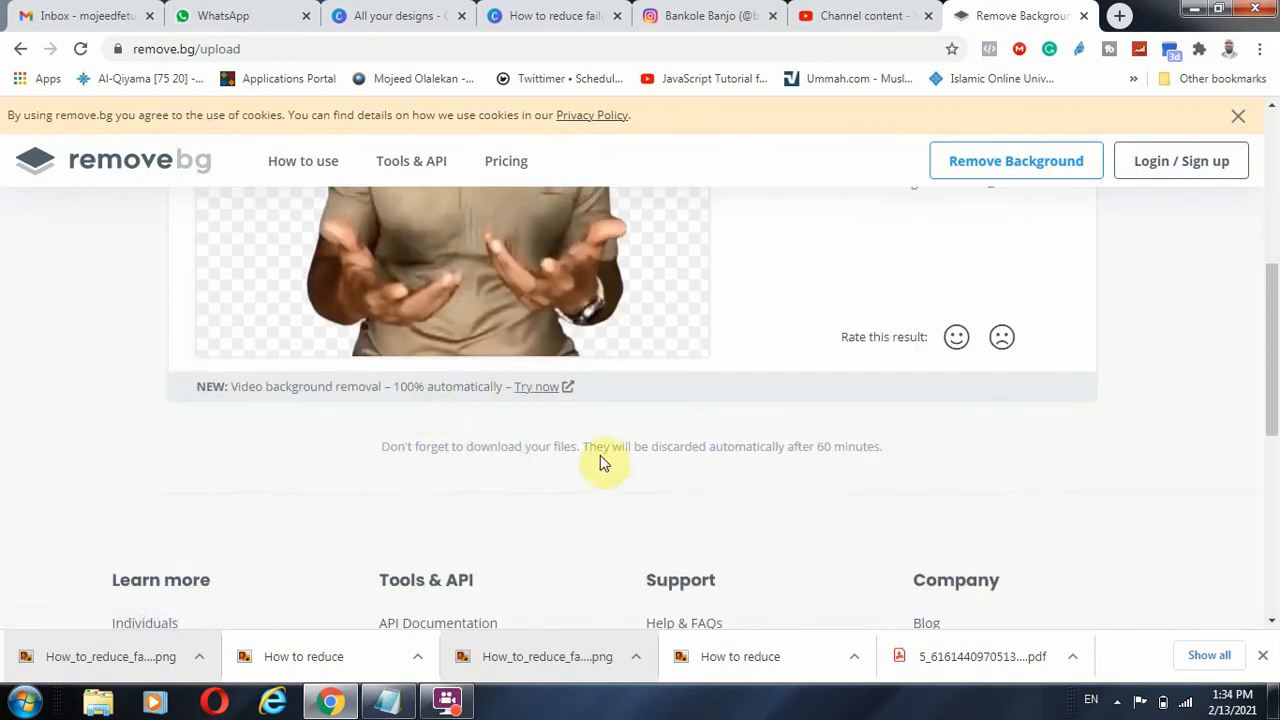
scroll(600, 457, "up", 6)
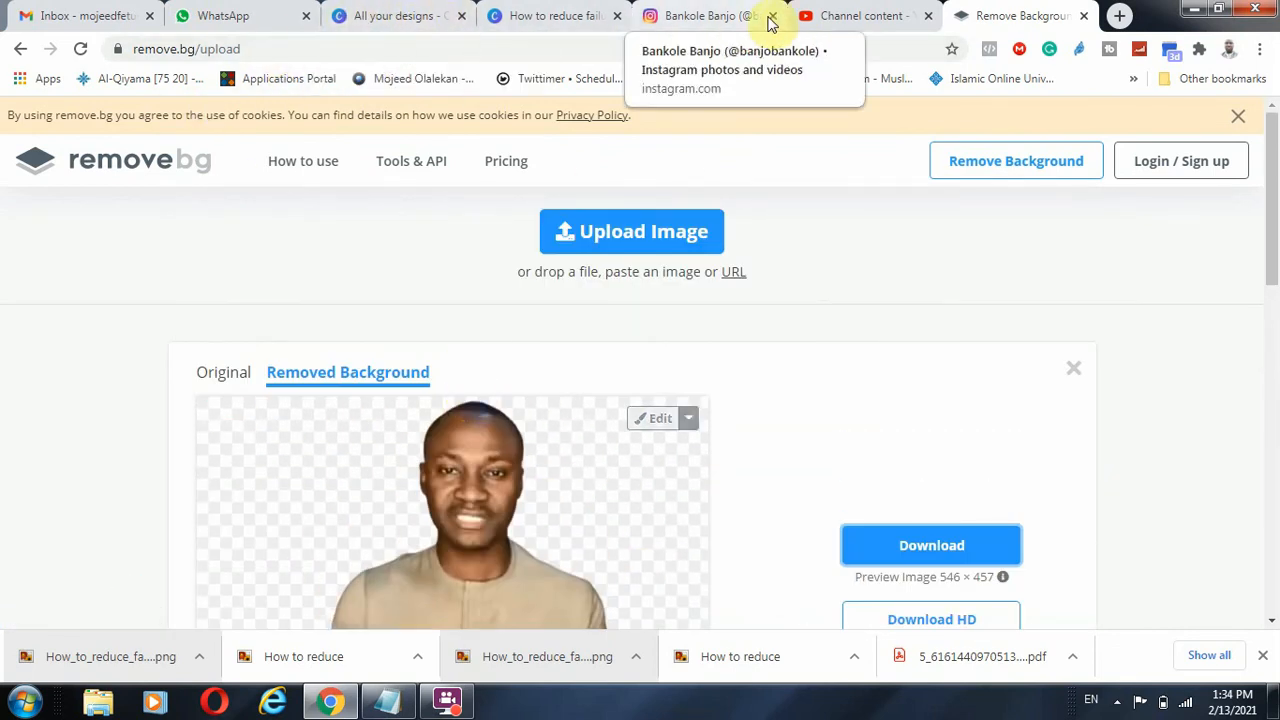
scroll(846, 327, "down", 3)
Switch to the YouTube channel's uploaded videos and look through the thumbnails from the newest to older uploads and back.
key("ctrl+shift+Tab")
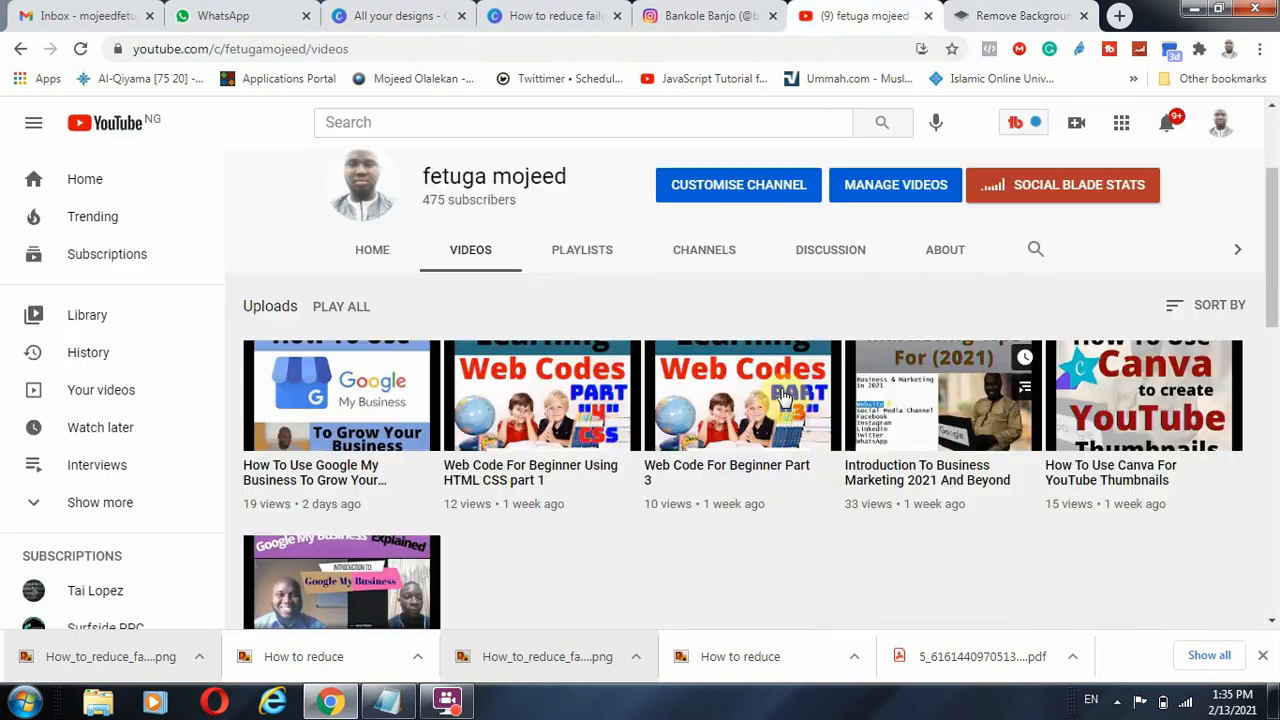
scroll(500, 229, "down", 4)
scroll(614, 500, "down", 1)
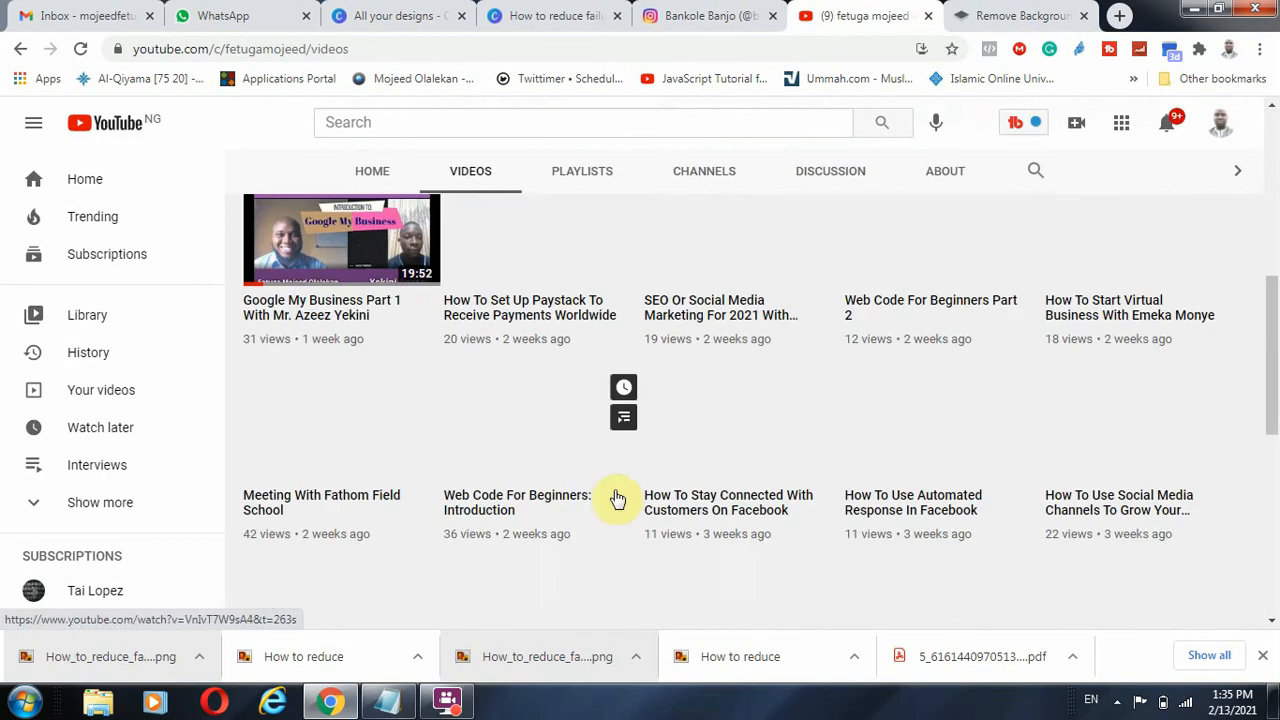
scroll(351, 409, "up", 3)
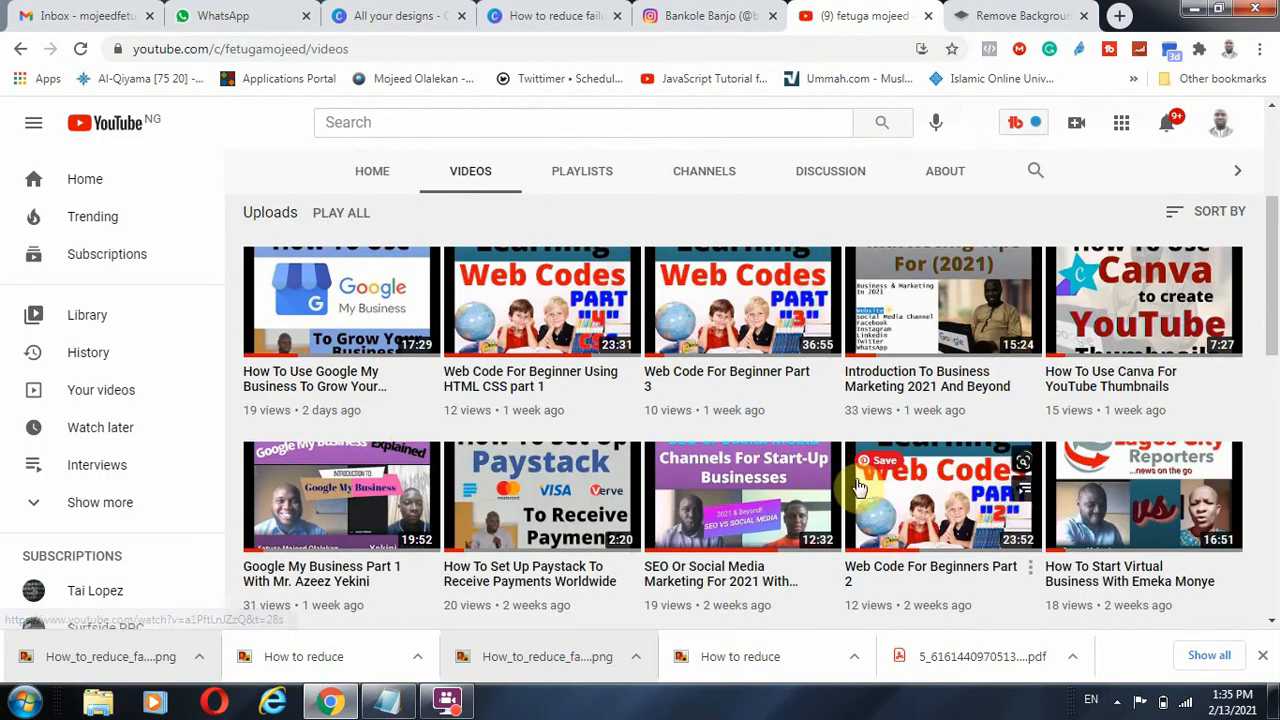
scroll(860, 555, "down", 2)
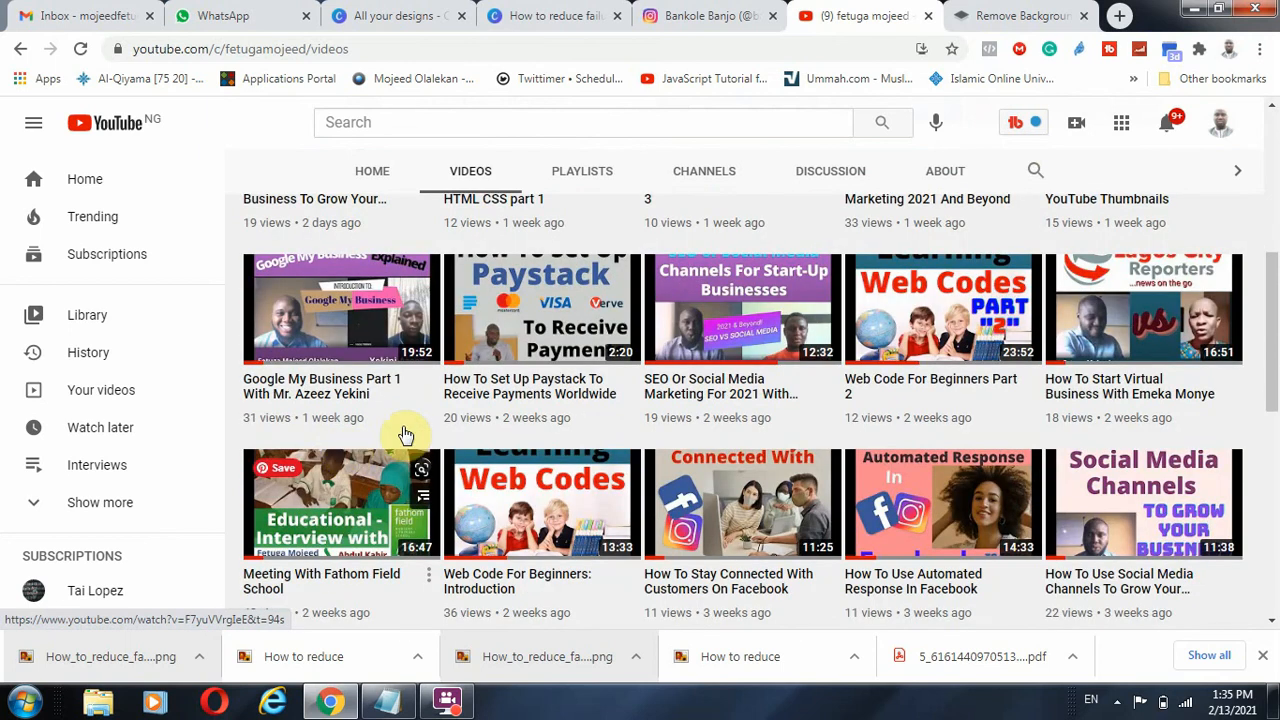
scroll(860, 505, "down", 2)
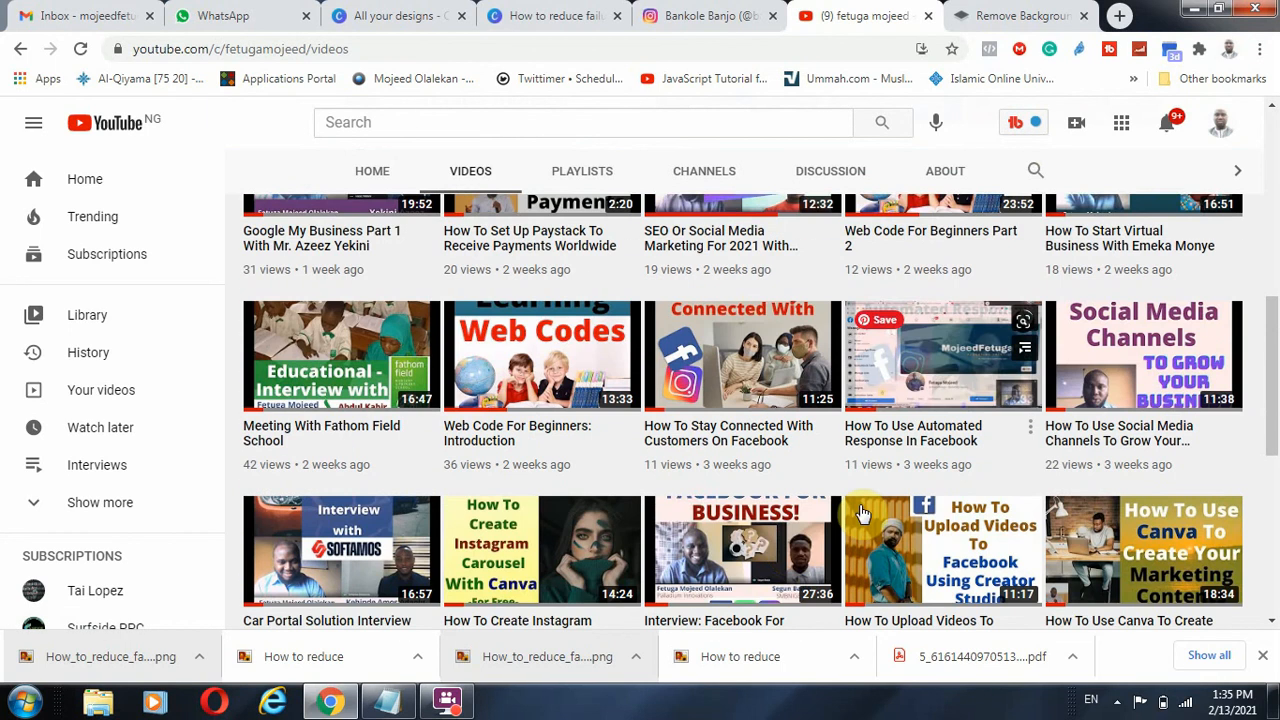
scroll(937, 555, "down", 2)
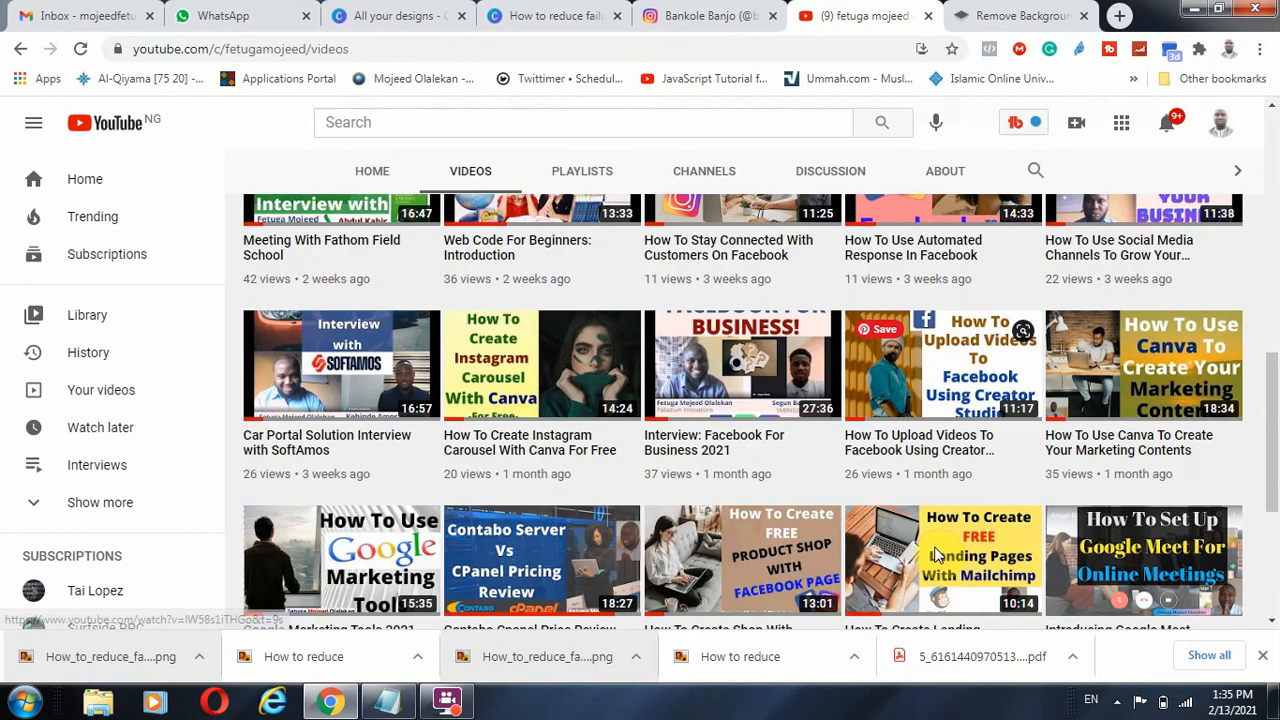
scroll(937, 555, "down", 7)
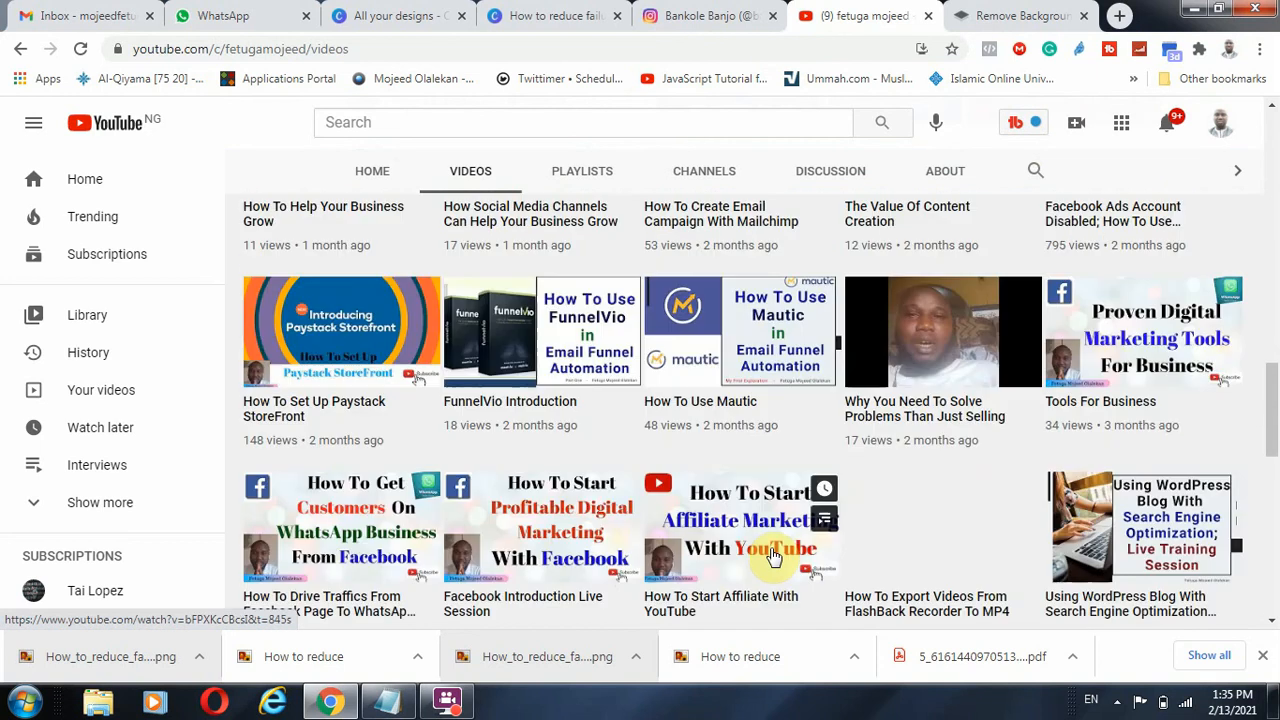
scroll(800, 563, "down", 2)
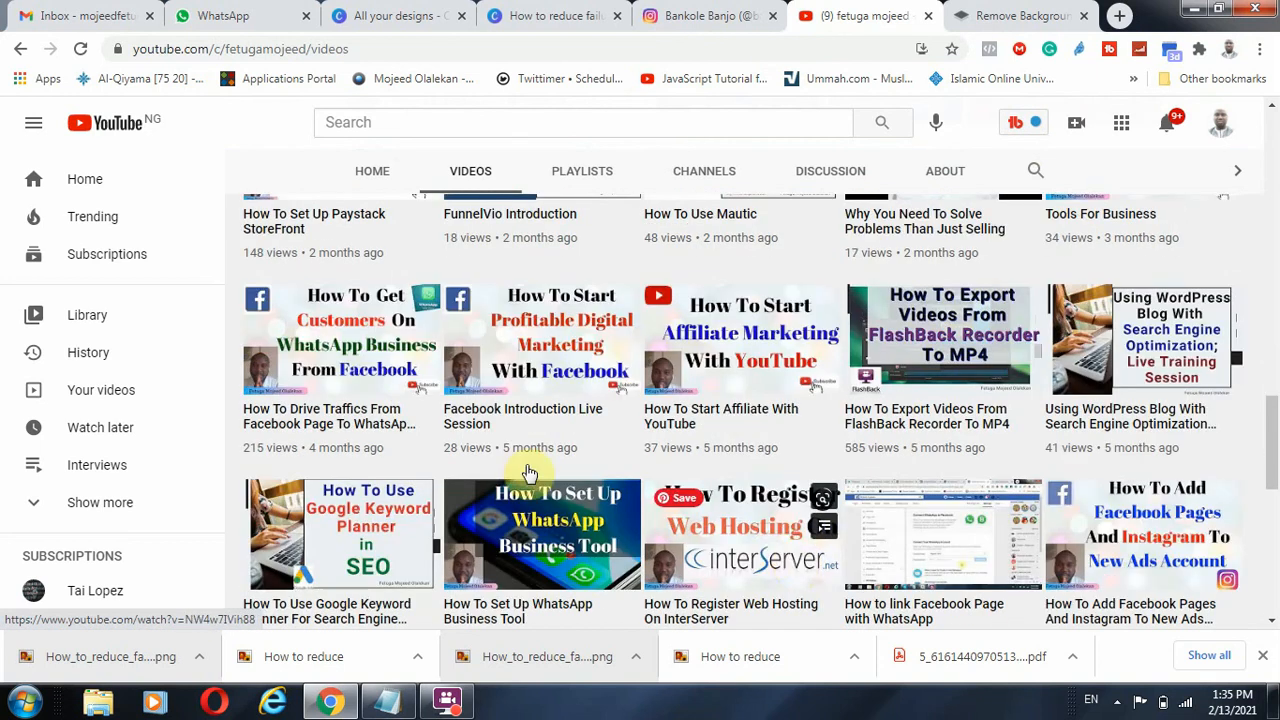
scroll(800, 586, "down", 1)
scroll(834, 578, "down", 8)
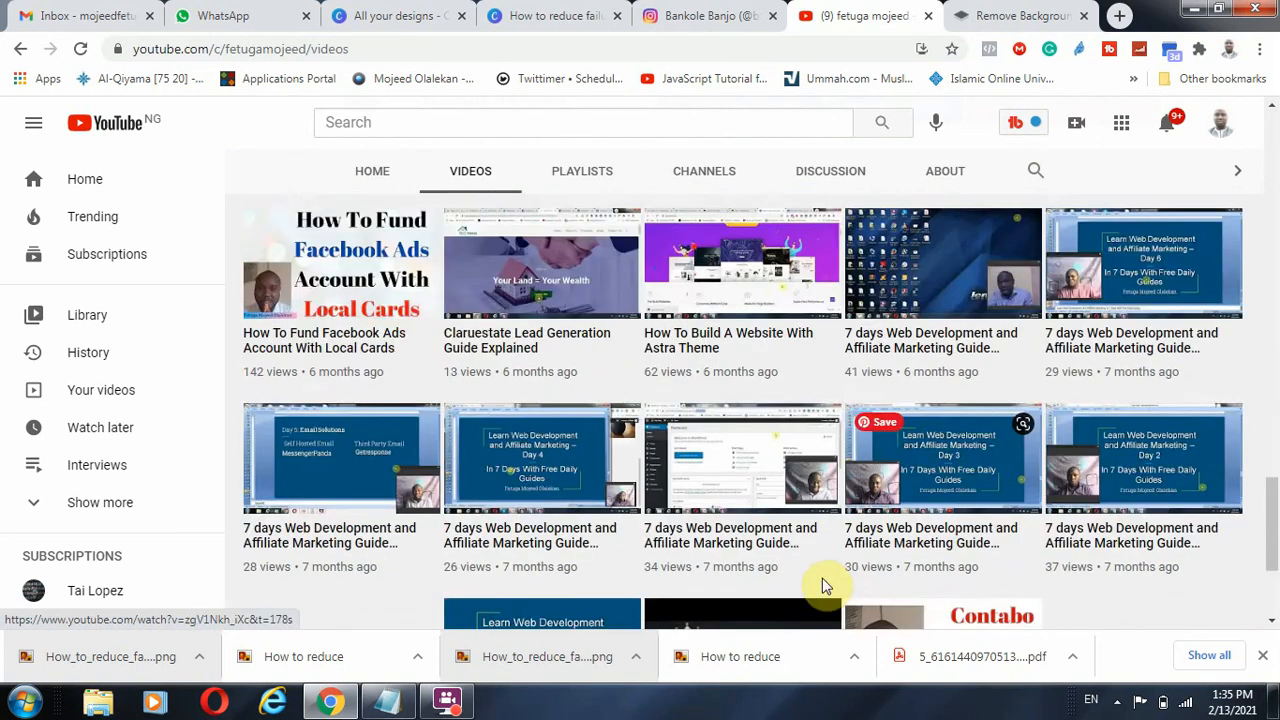
scroll(808, 555, "down", 2)
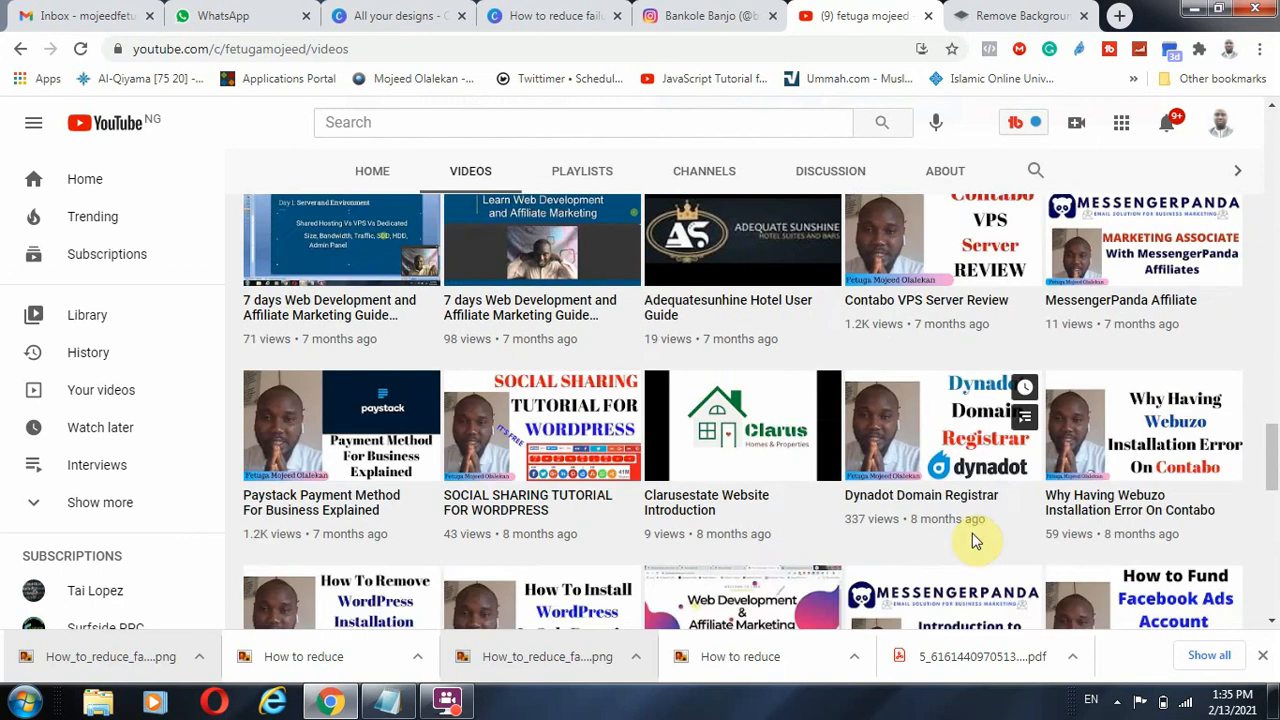
scroll(766, 543, "up", 15)
scroll(735, 558, "down", 3)
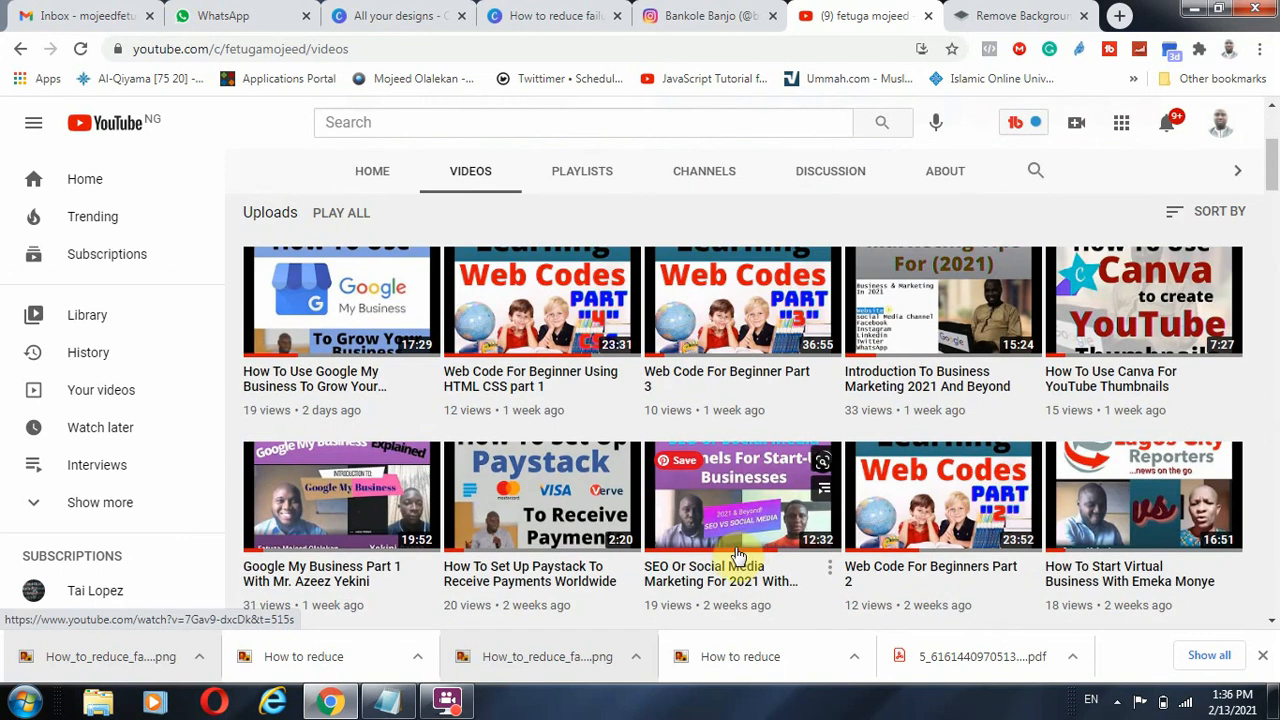